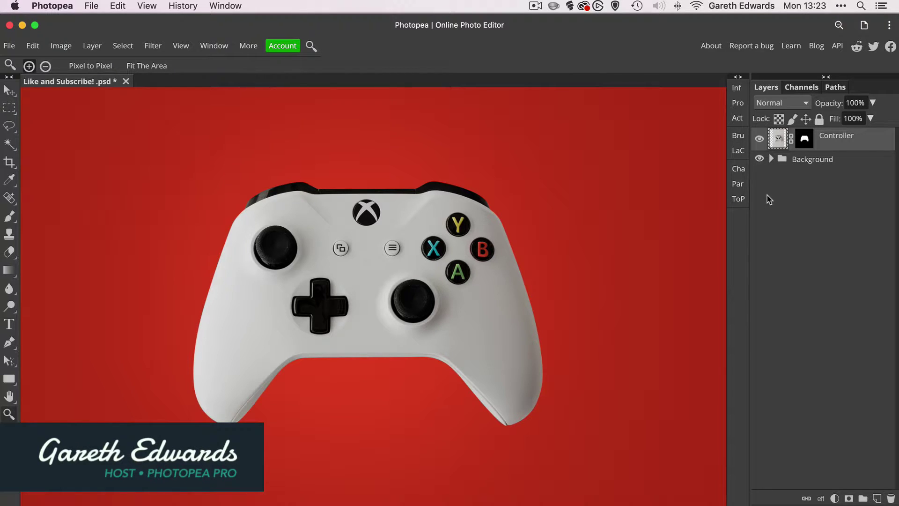
Toggle the background and Controller layer visibility to check the cut-out.
click(759, 160)
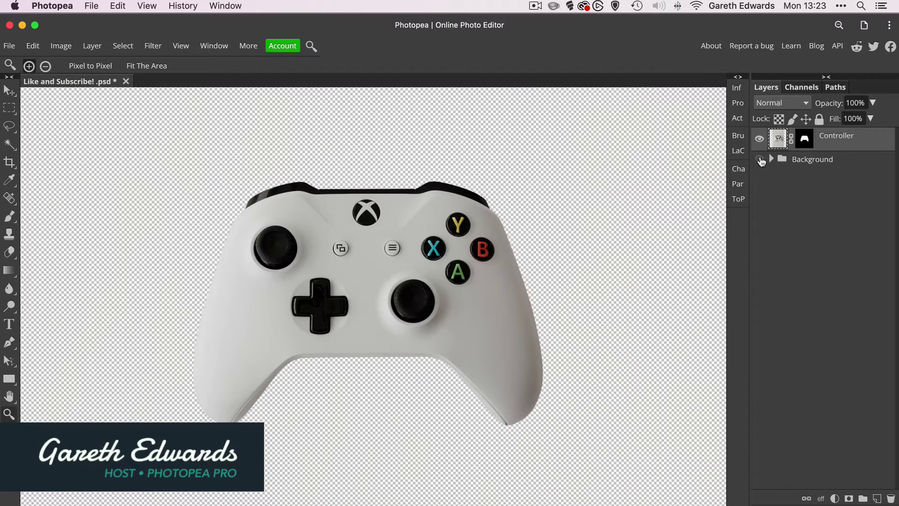
click(760, 159)
click(760, 139)
click(760, 139)
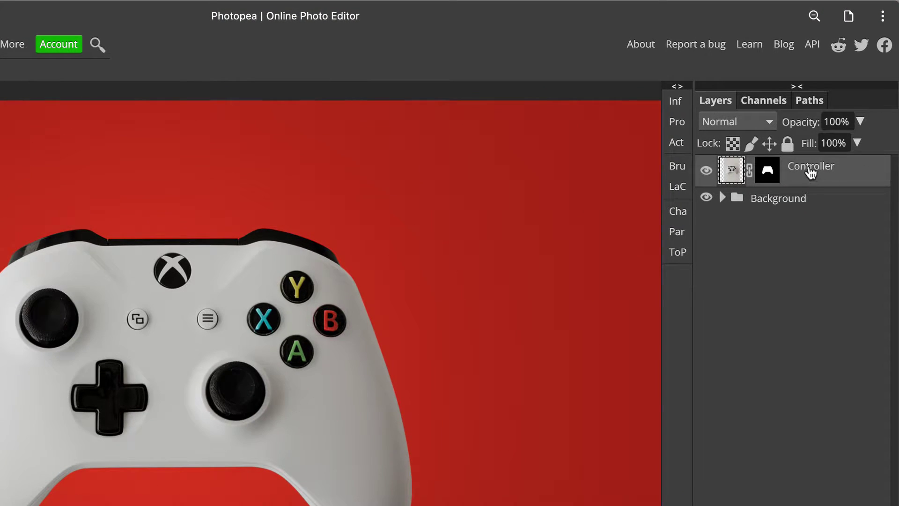
Enable Drop Shadow in the Controller layer's style and show its settings panel.
double_click(863, 174)
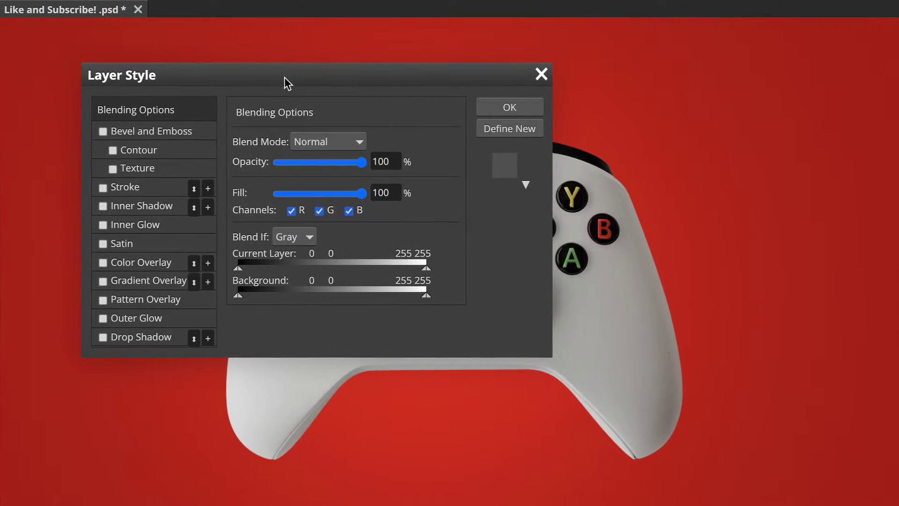
drag(286, 83, 716, 132)
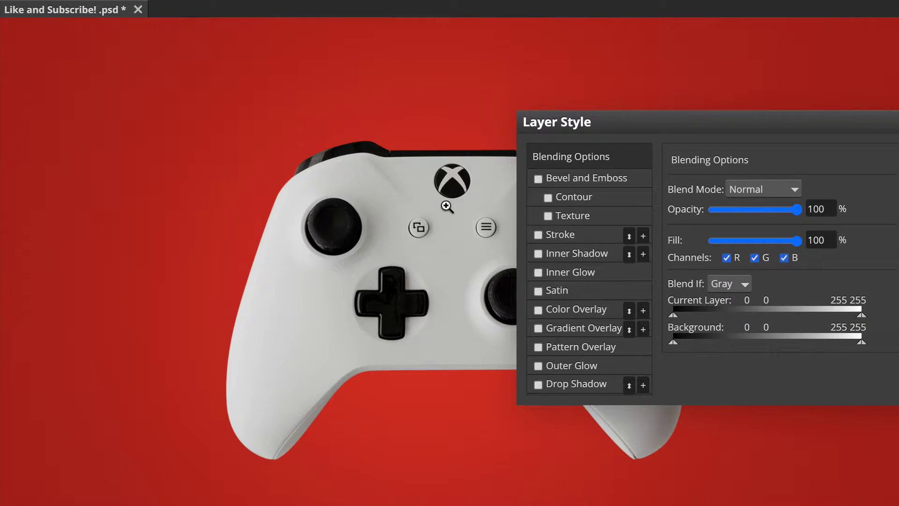
drag(464, 225, 266, 186)
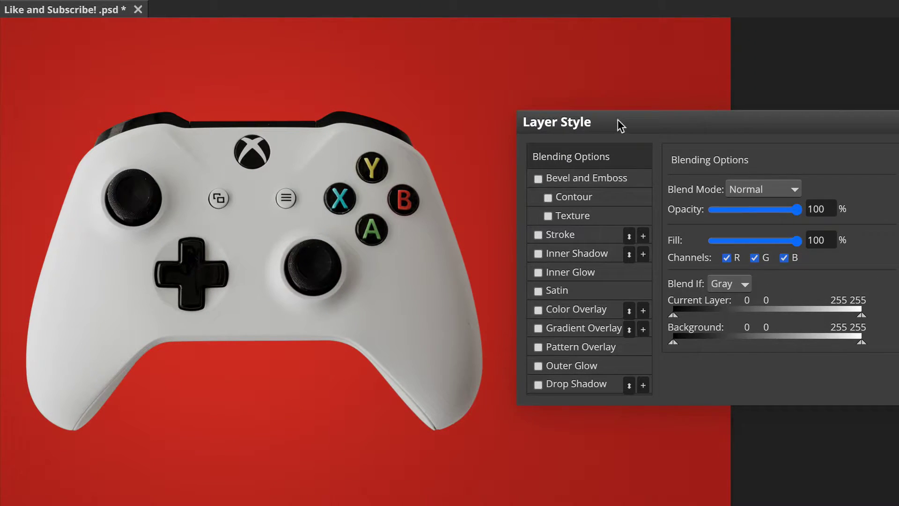
drag(617, 120, 631, 104)
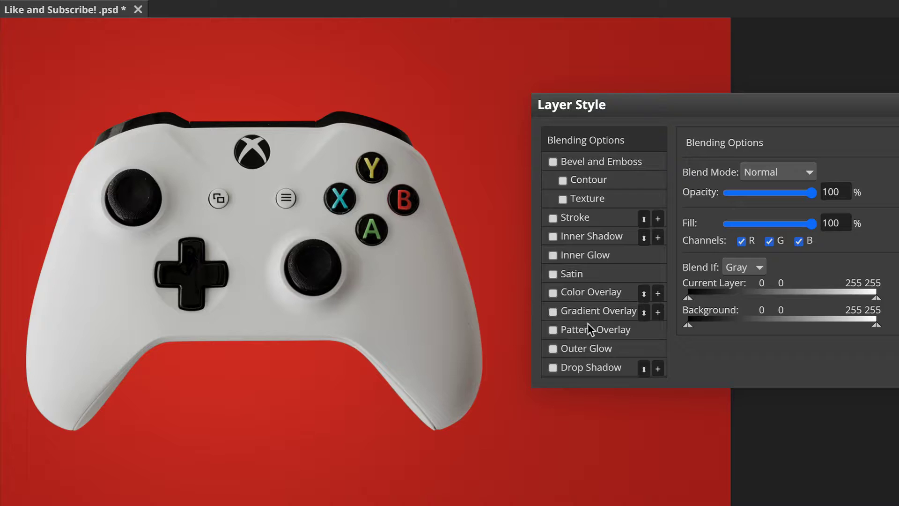
click(554, 368)
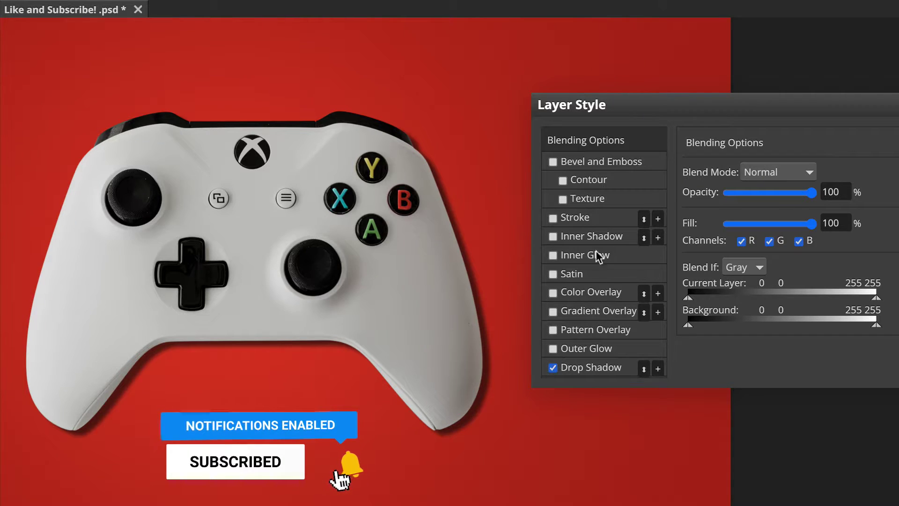
drag(660, 113, 650, 112)
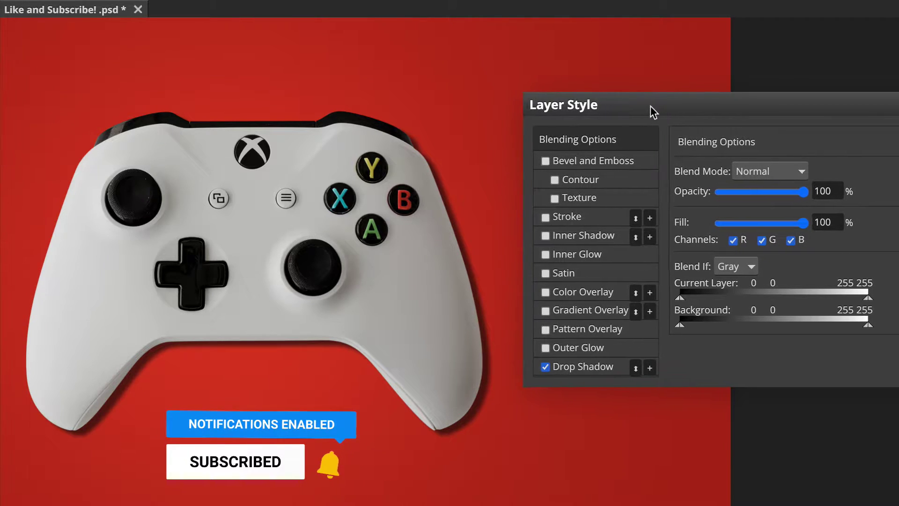
click(602, 369)
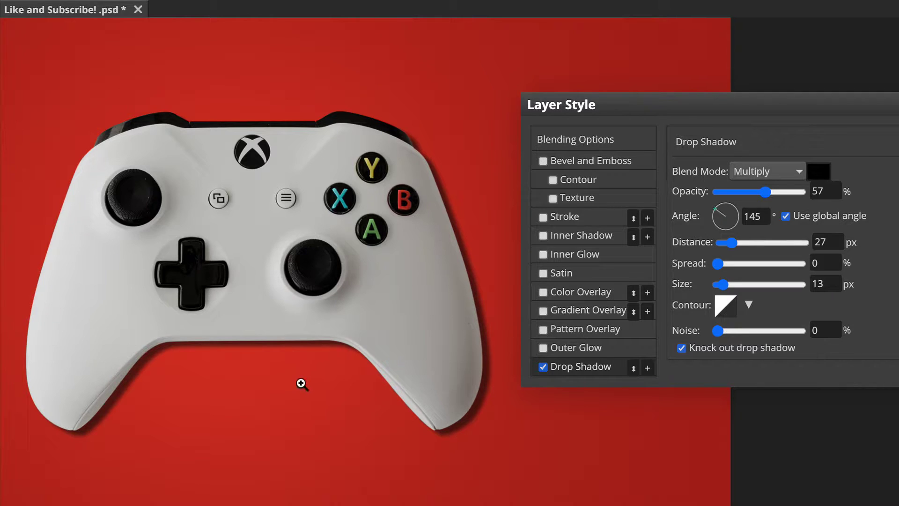
Switch the drop shadow blend mode to Normal and raise opacity to 89%.
click(740, 172)
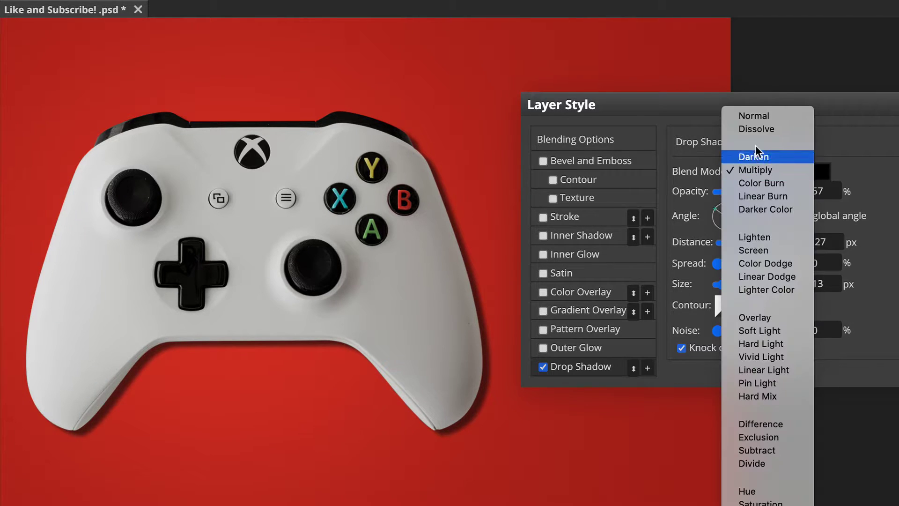
click(763, 116)
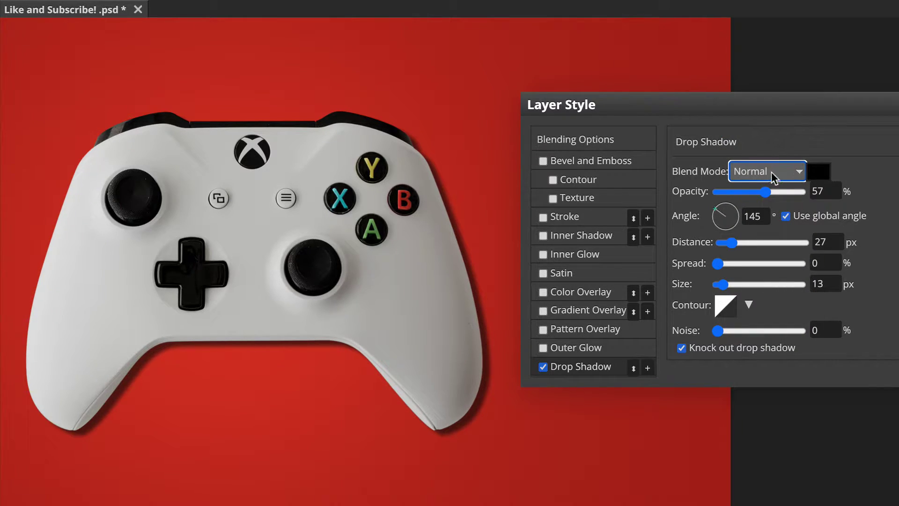
drag(768, 190, 795, 192)
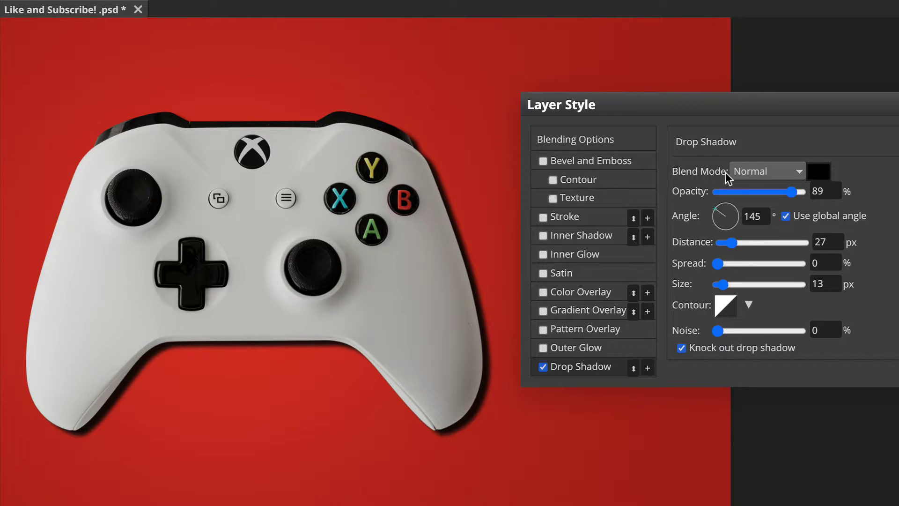
Sample the red background as shadow colour and darken it to 882511.
click(821, 177)
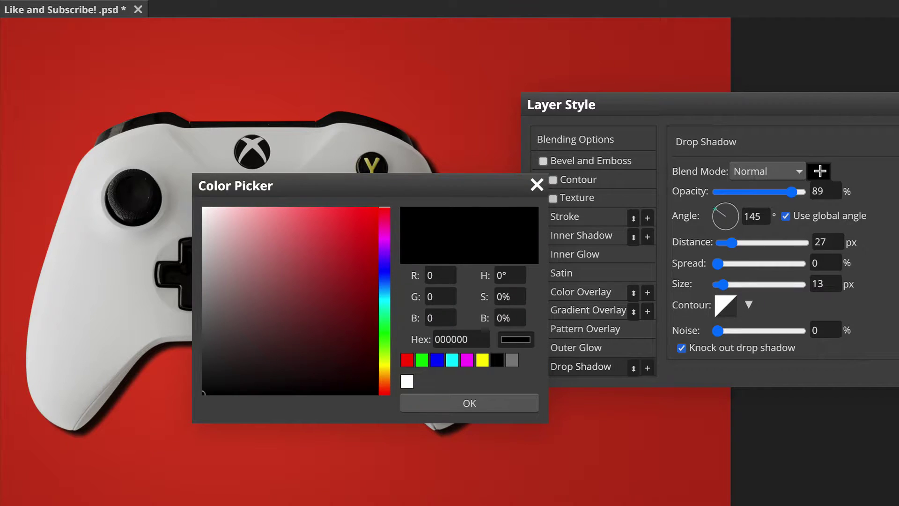
drag(365, 185, 682, 181)
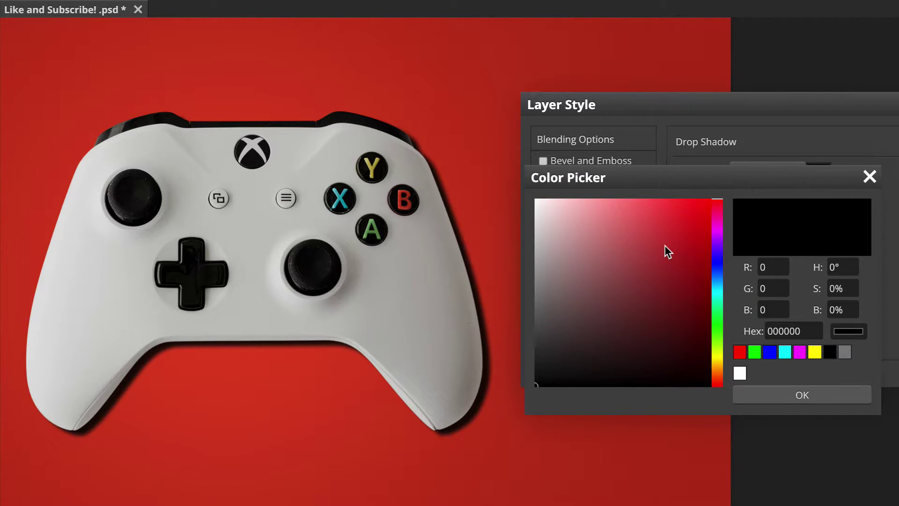
click(473, 154)
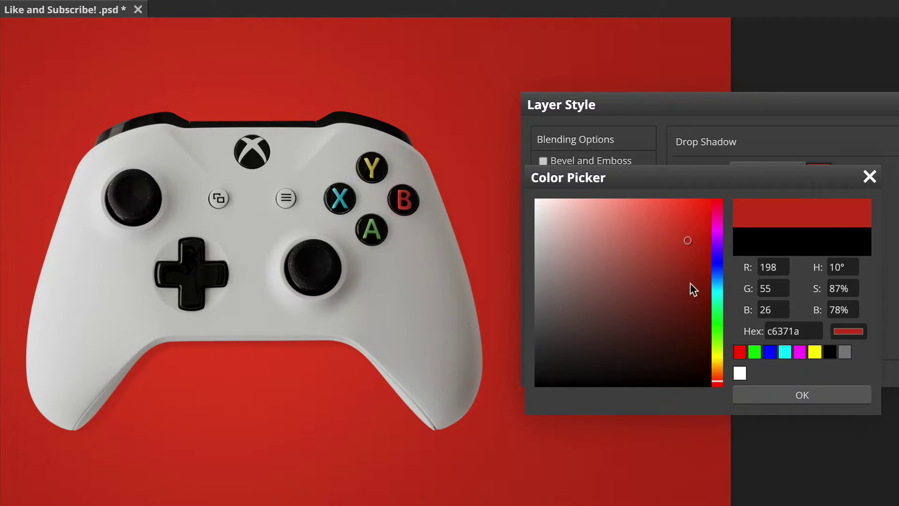
click(689, 266)
drag(688, 273, 688, 291)
click(775, 393)
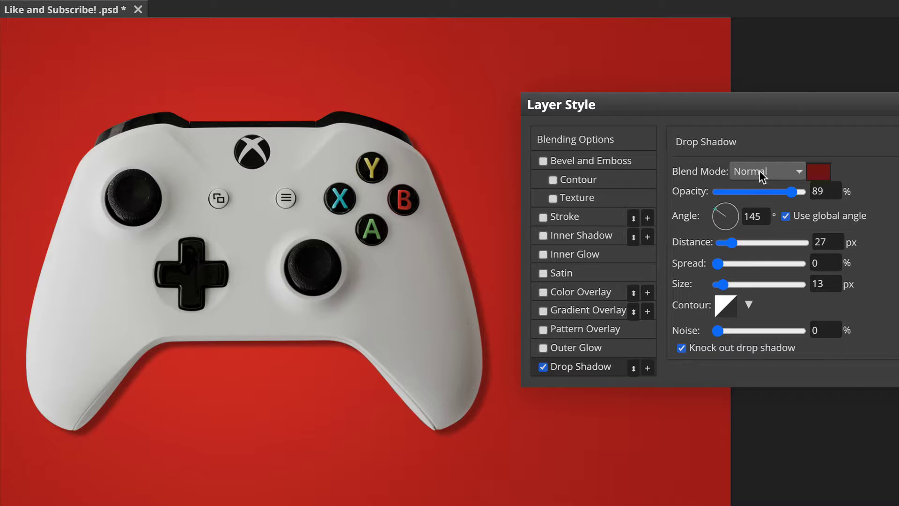
Set the drop shadow blend mode to Multiply with 73% opacity.
click(759, 171)
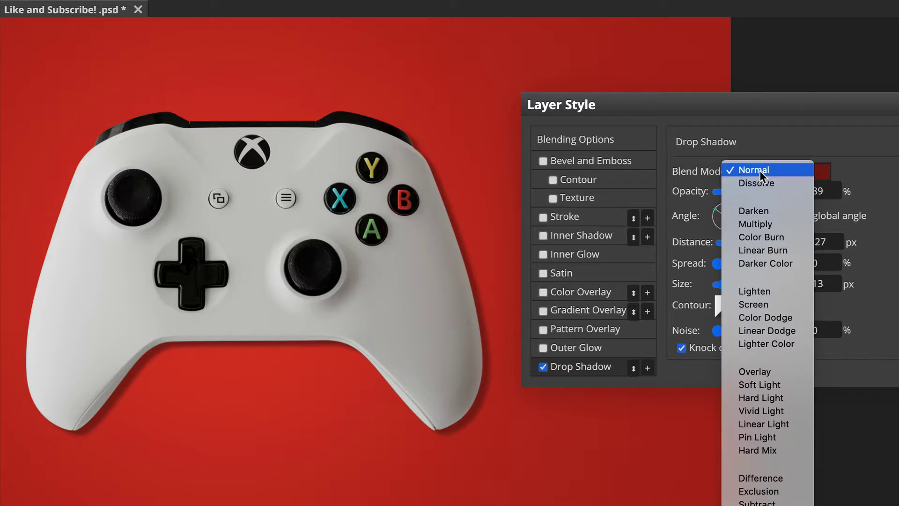
click(755, 220)
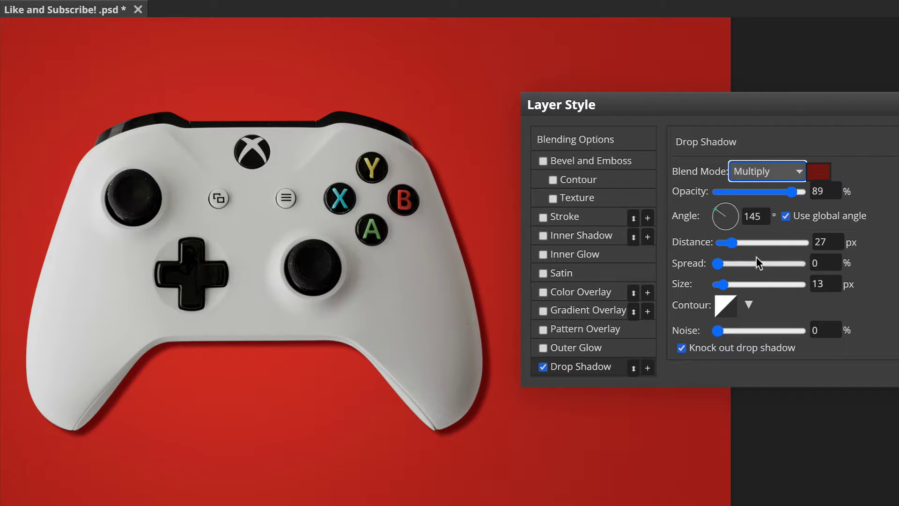
drag(789, 192, 770, 195)
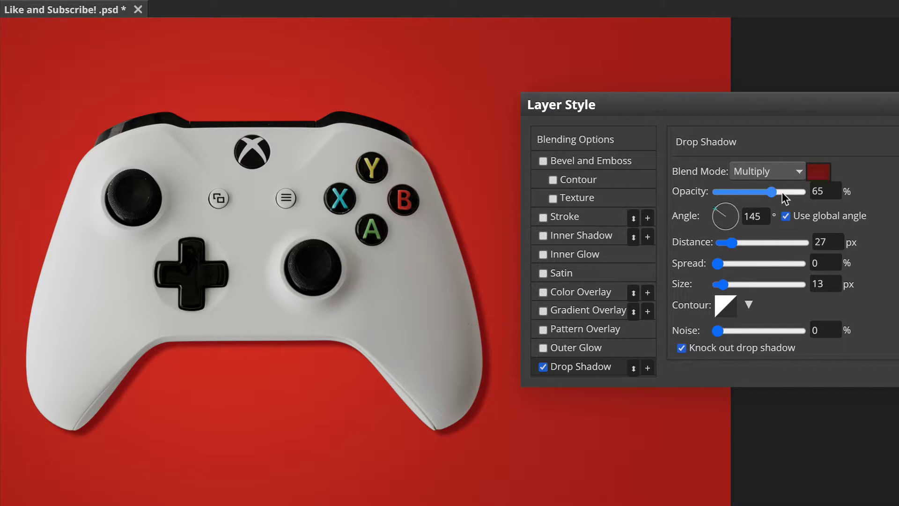
click(780, 193)
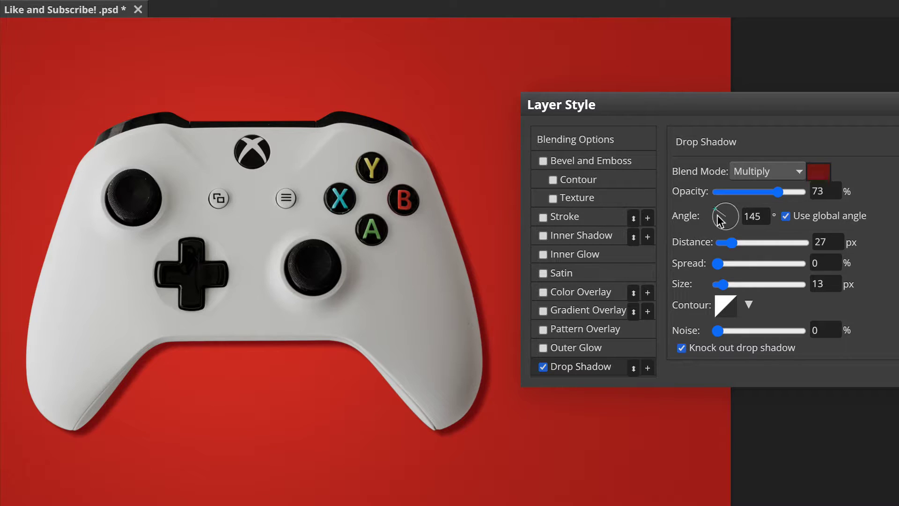
Turn the shadow angle dial to 172° and drag the distance out to about 89 px.
drag(720, 212, 728, 208)
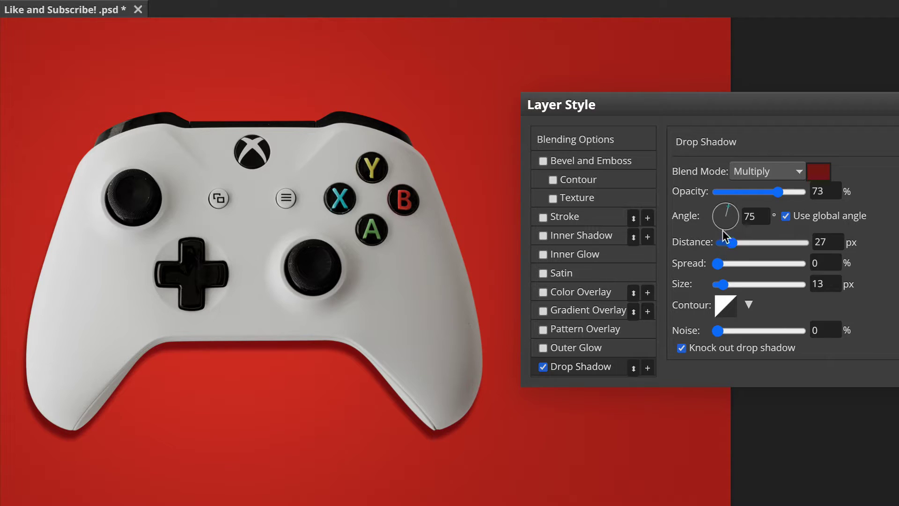
drag(726, 212, 710, 219)
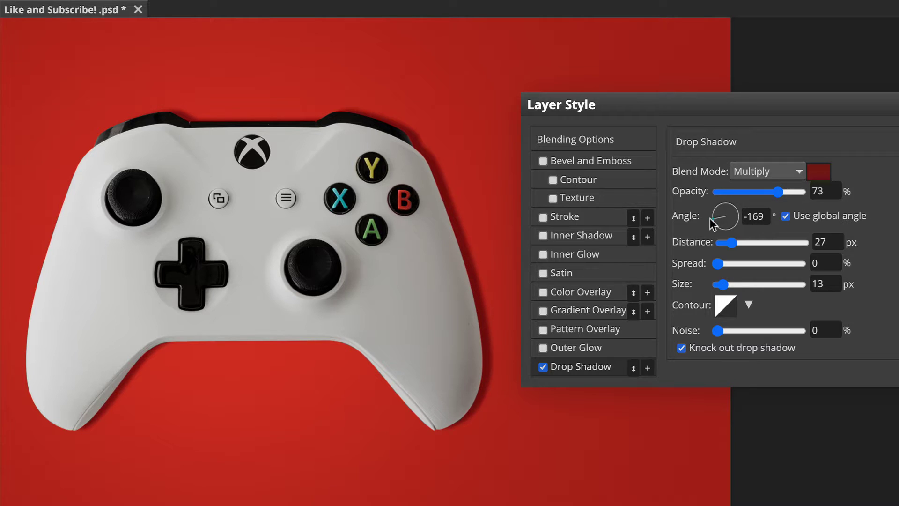
drag(714, 214, 714, 215)
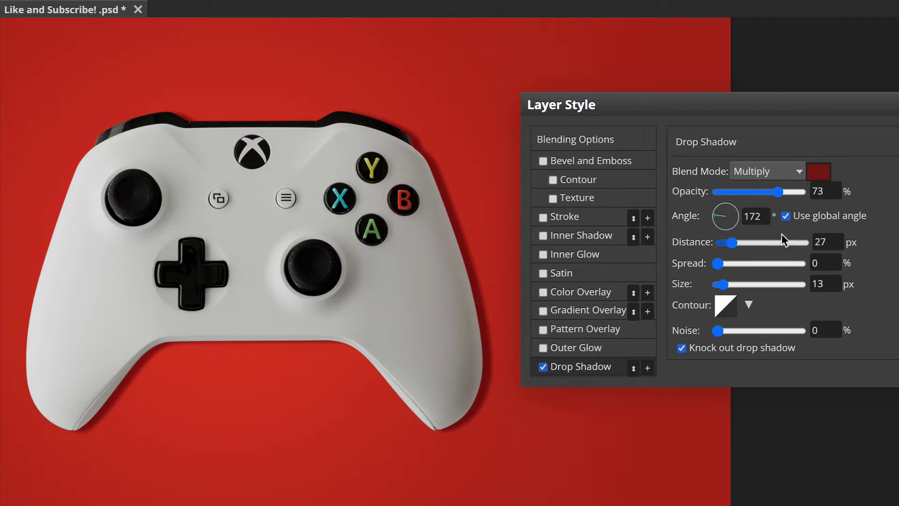
mouse_move(732, 242)
mouse_down()
mouse_move(768, 244)
mouse_move(718, 248)
mouse_move(757, 231)
mouse_move(768, 244)
mouse_move(743, 241)
mouse_up()
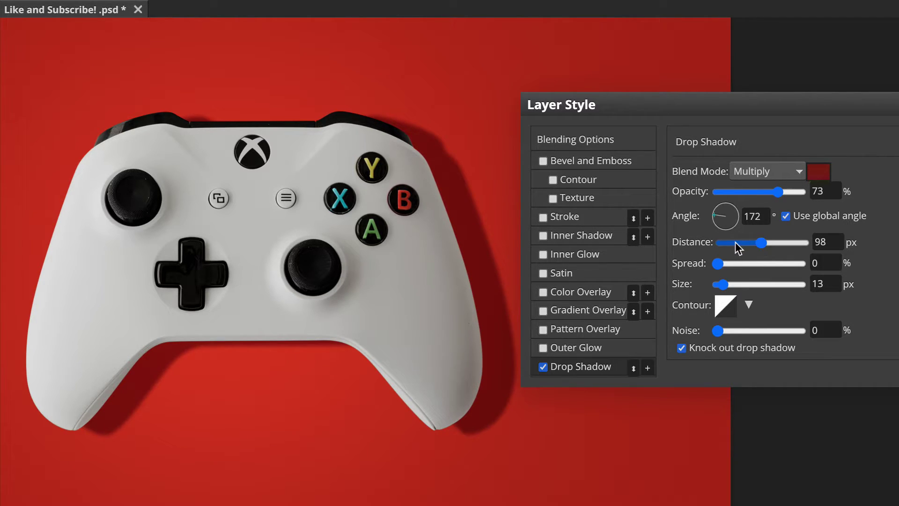
Try shorter shadow distances, then settle the Distance slider at 86 px.
click(735, 242)
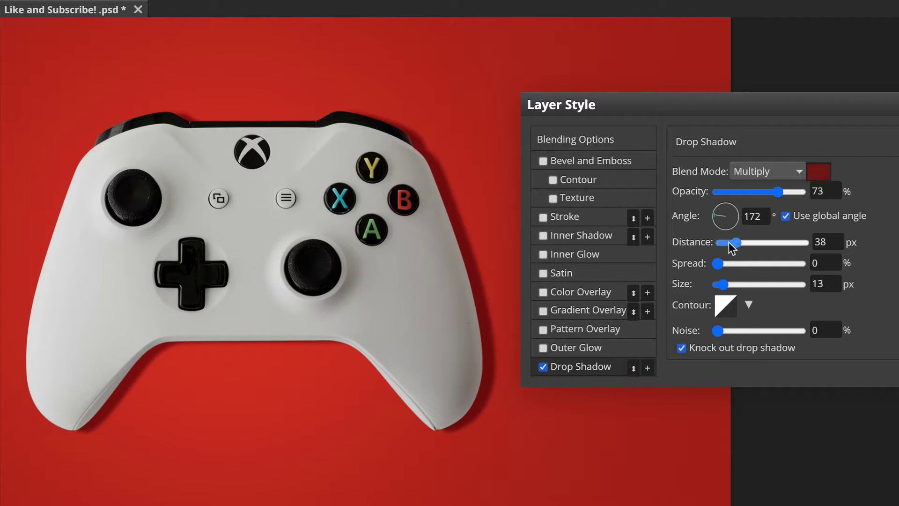
drag(729, 242, 726, 243)
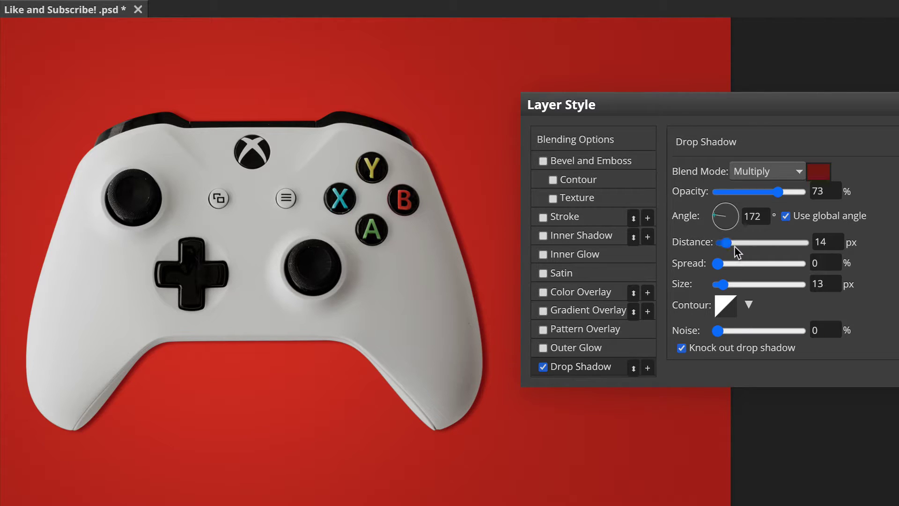
drag(732, 243, 755, 246)
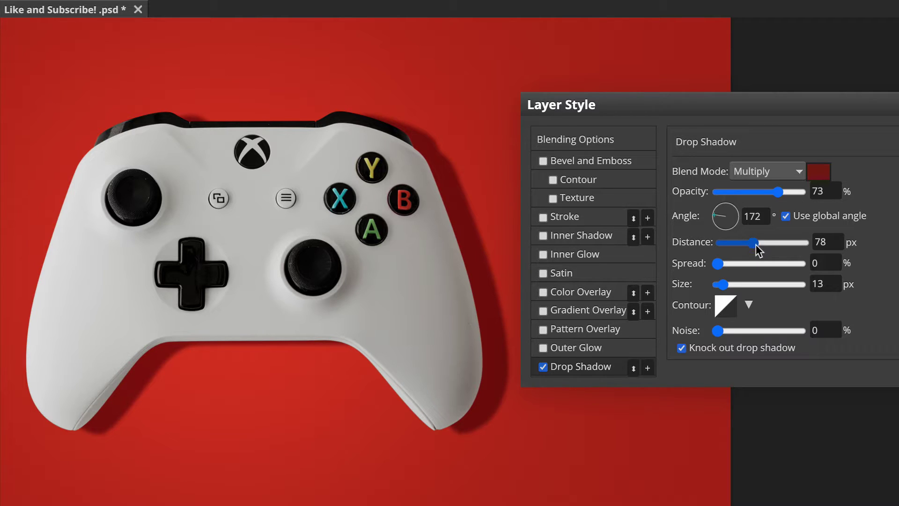
drag(756, 244, 758, 245)
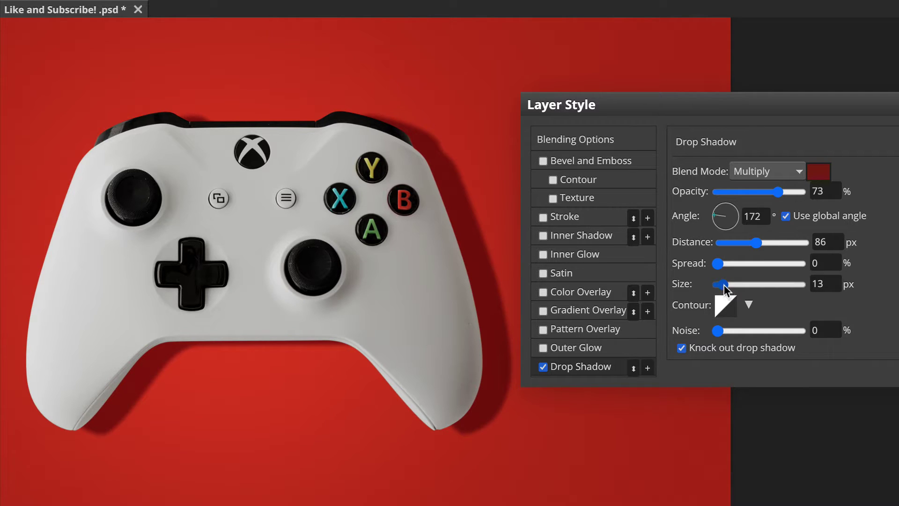
Set the drop shadow Size to 54 px and Noise to 7%.
drag(727, 285, 755, 287)
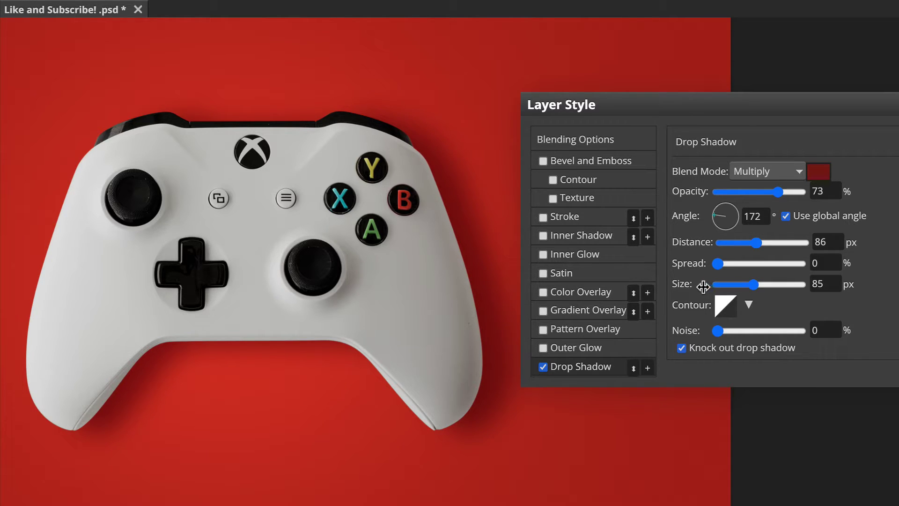
mouse_move(726, 284)
mouse_down()
mouse_move(714, 291)
mouse_move(730, 285)
mouse_up()
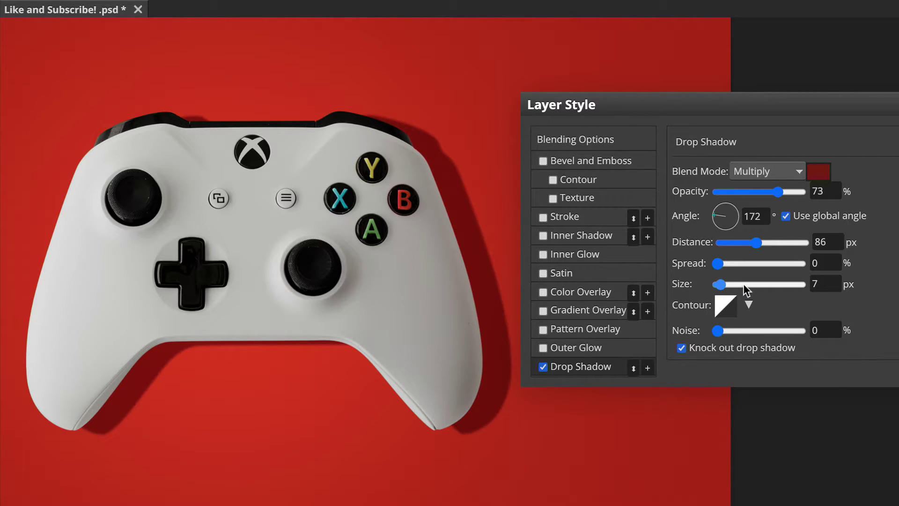
click(740, 283)
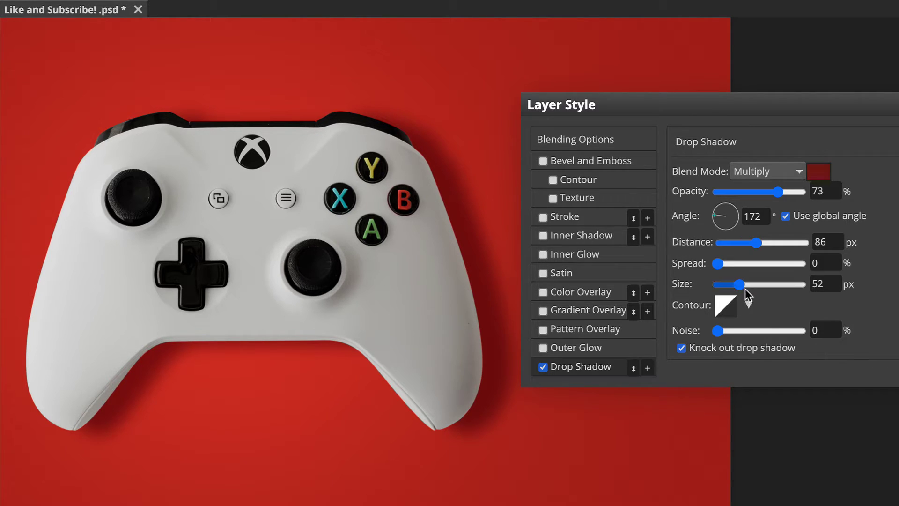
drag(739, 283, 738, 282)
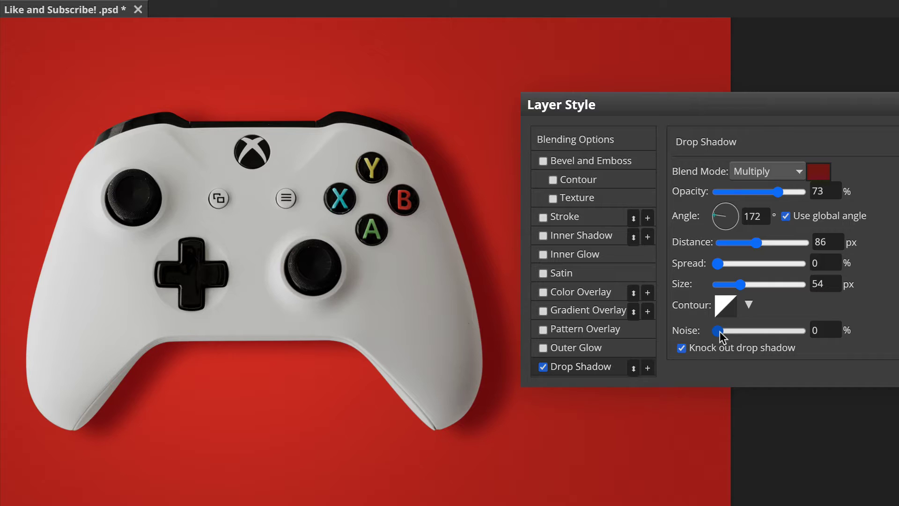
drag(719, 331, 723, 332)
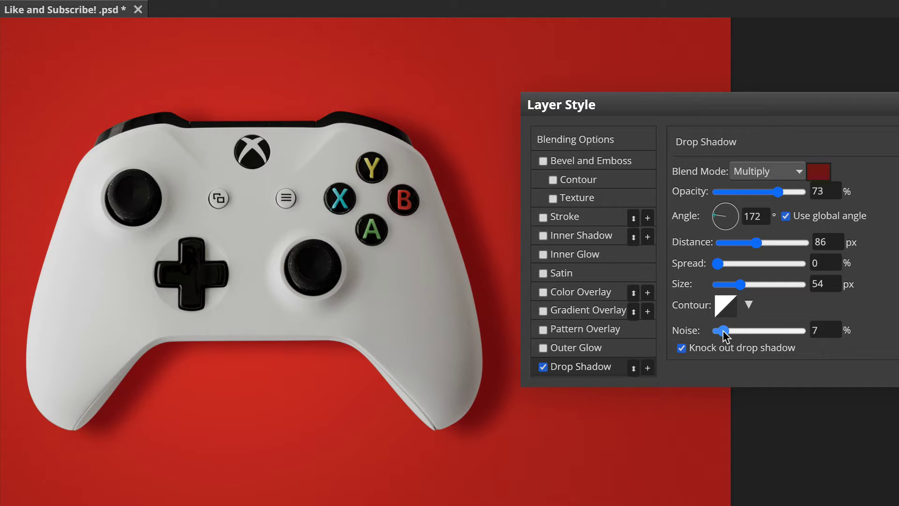
drag(723, 330, 723, 330)
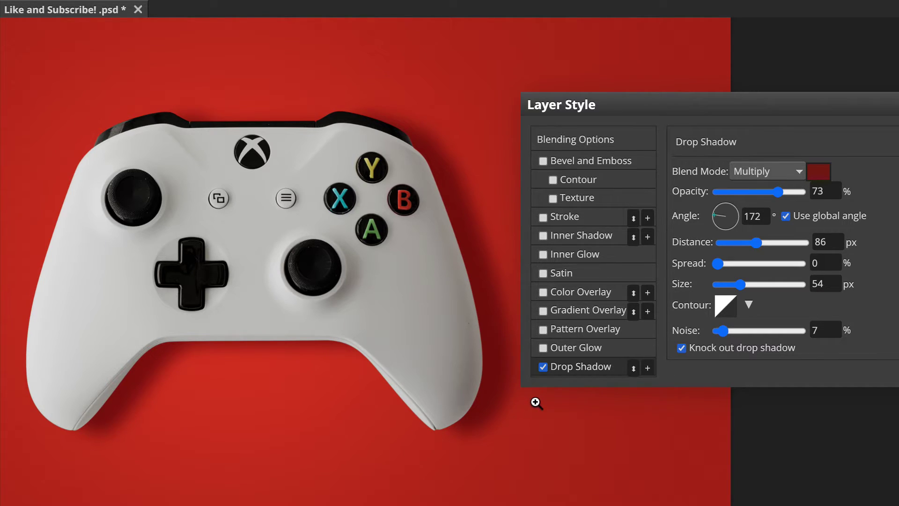
key(ctrl+plus)
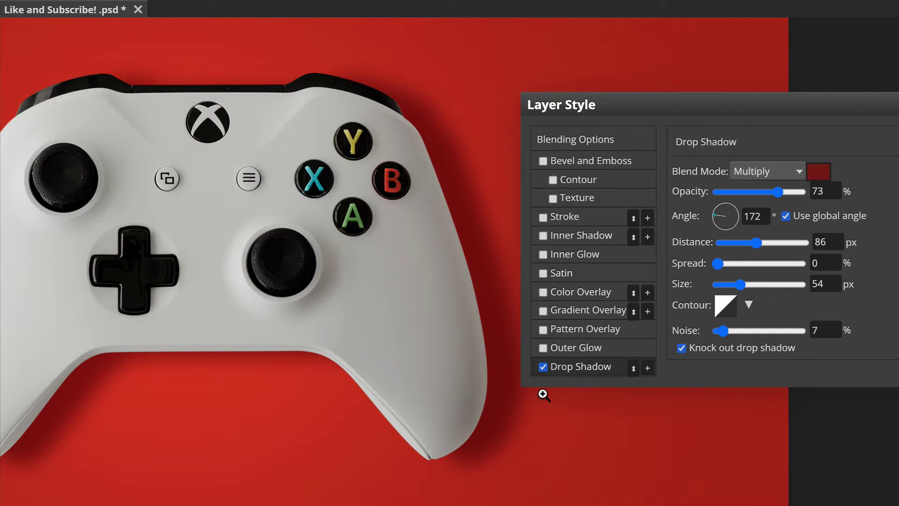
key(ctrl+plus)
drag(494, 396, 312, 387)
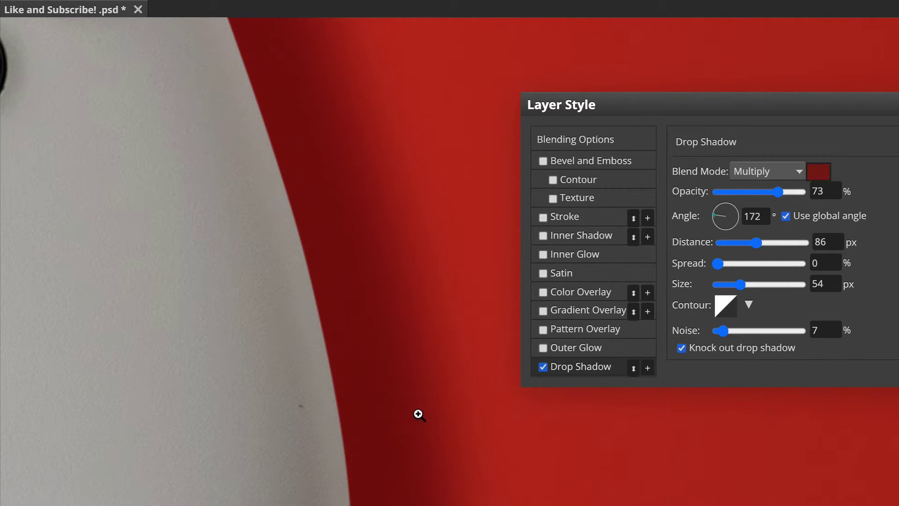
key(ctrl+minus)
key(ctrl+minus)
key(ctrl+minus)
key(ctrl+minus)
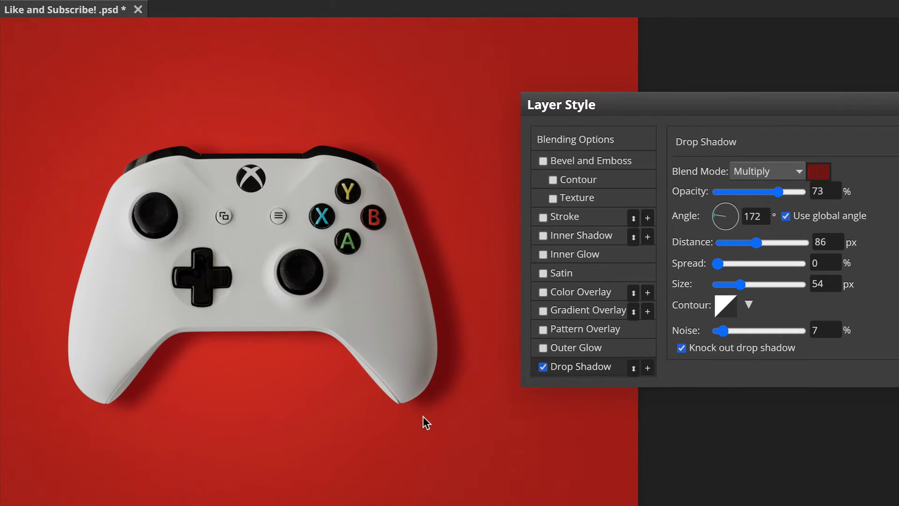
key(ctrl+minus)
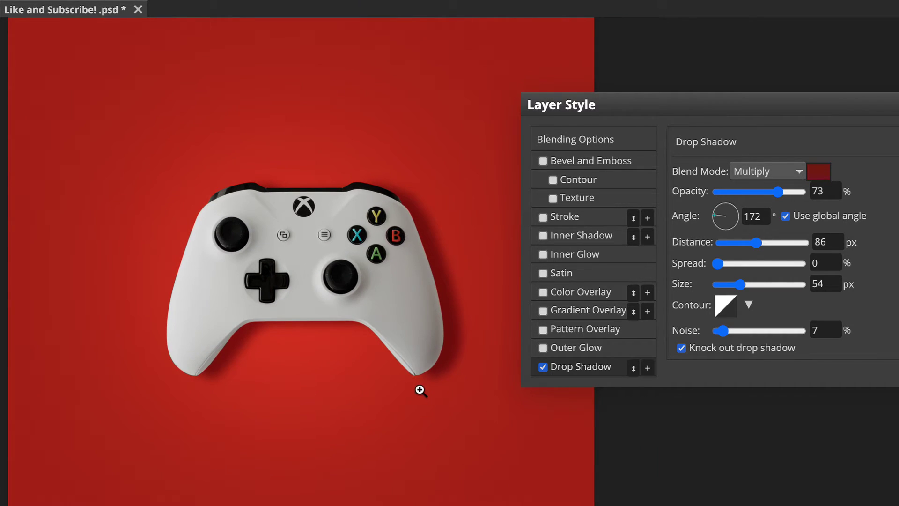
key(ctrl+plus)
key(ctrl+plus)
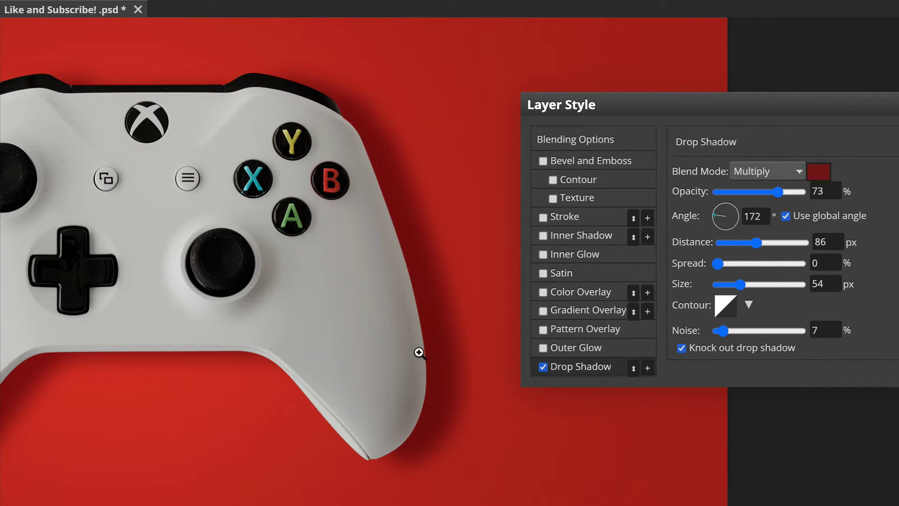
drag(306, 322, 338, 341)
key(ctrl+minus)
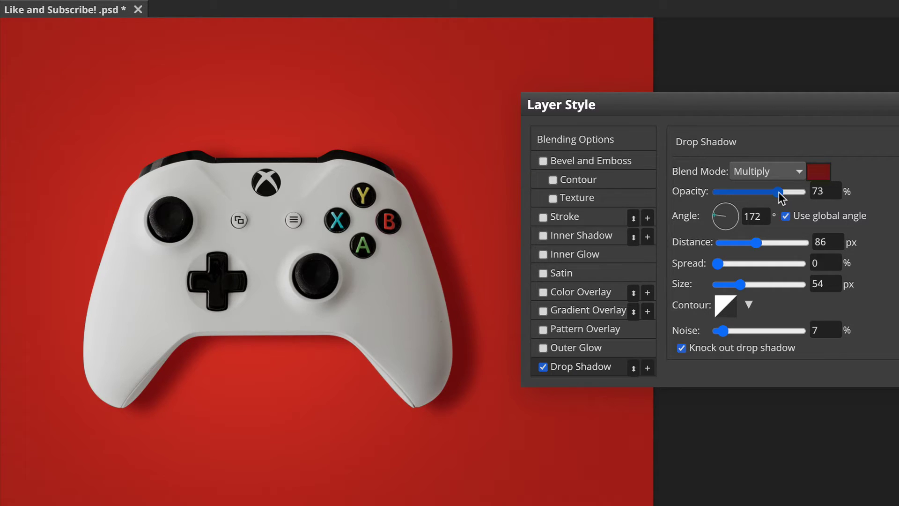
Raise the shadow opacity from 73% to 77% and zoom in on the shadow by the right grip.
drag(778, 191, 782, 191)
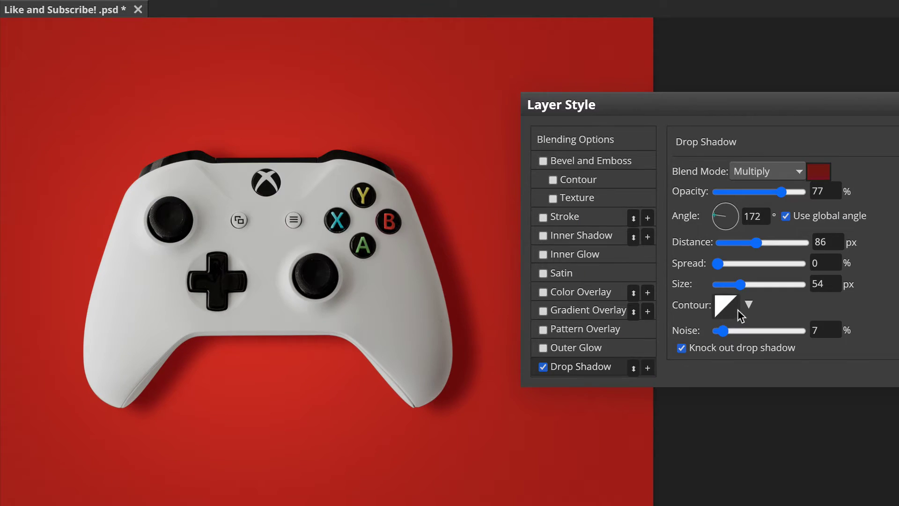
click(507, 315)
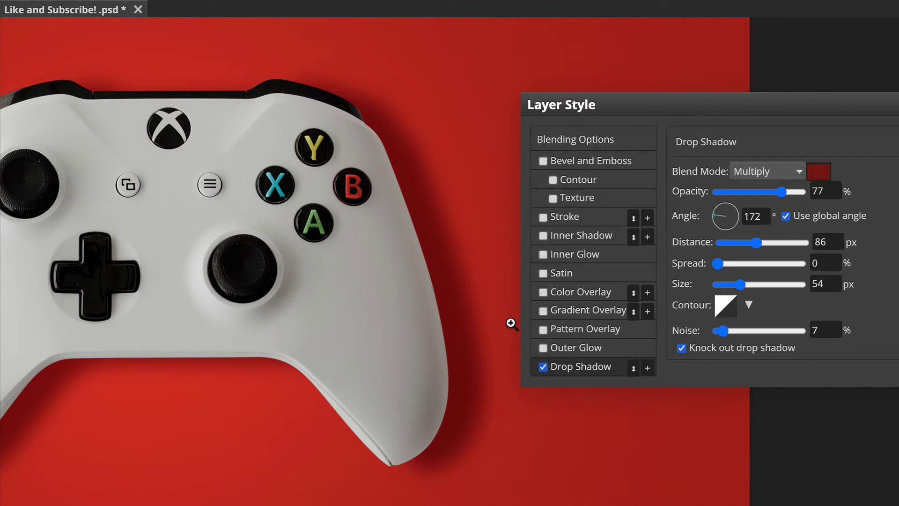
click(516, 321)
drag(434, 255, 362, 237)
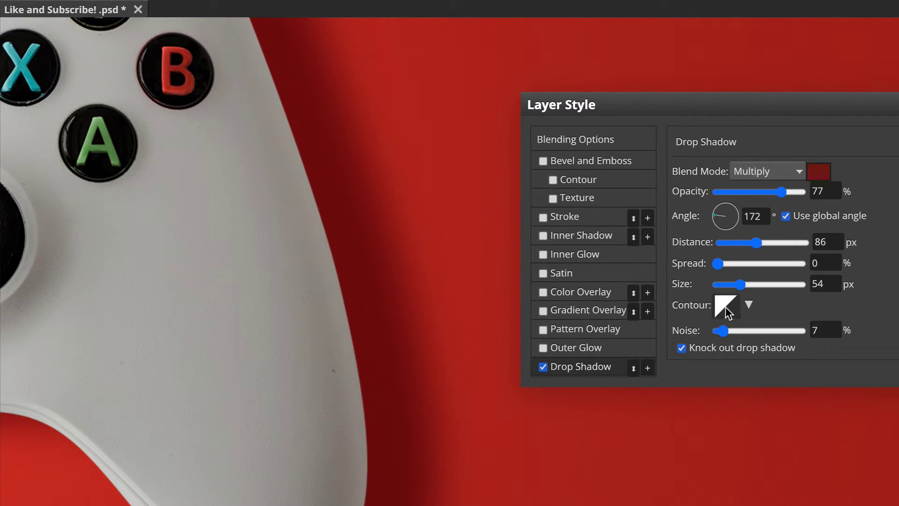
Preview several contour presets, revert to Linear, and bring up the Contour Editor.
click(749, 310)
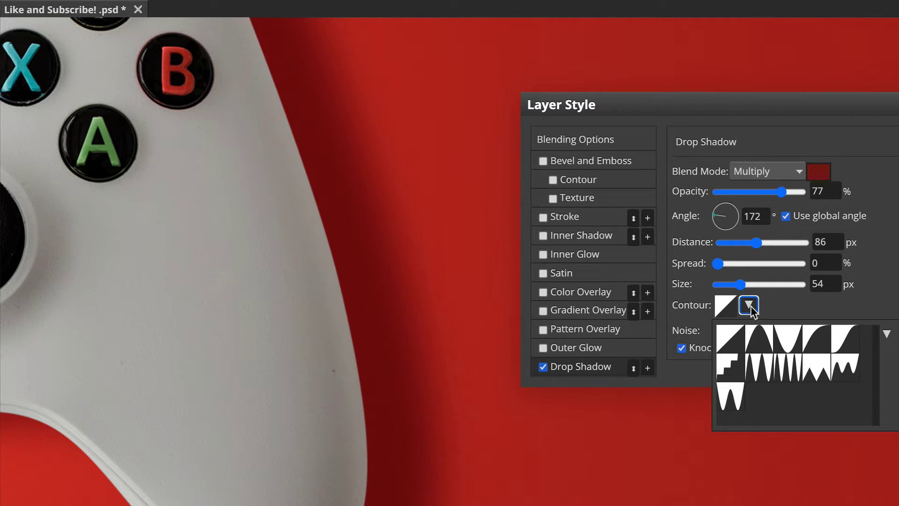
click(760, 340)
click(789, 349)
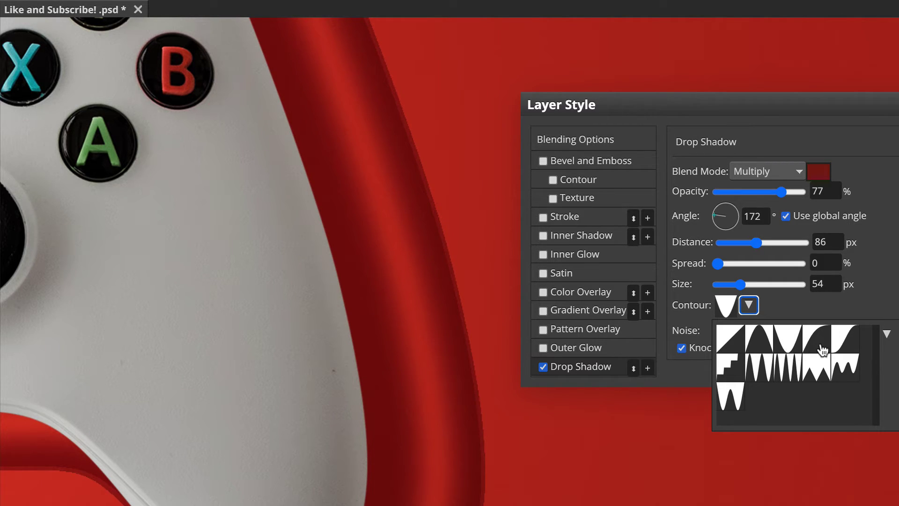
click(825, 370)
click(785, 374)
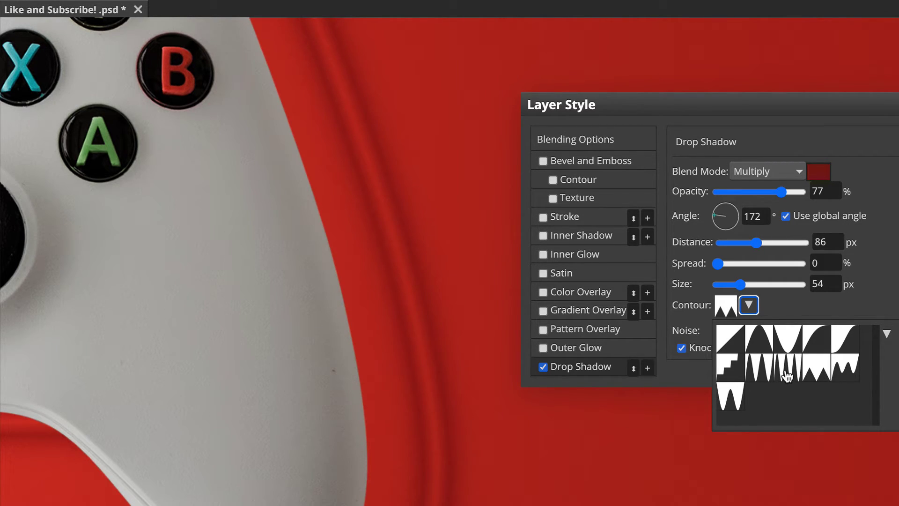
click(782, 374)
click(755, 377)
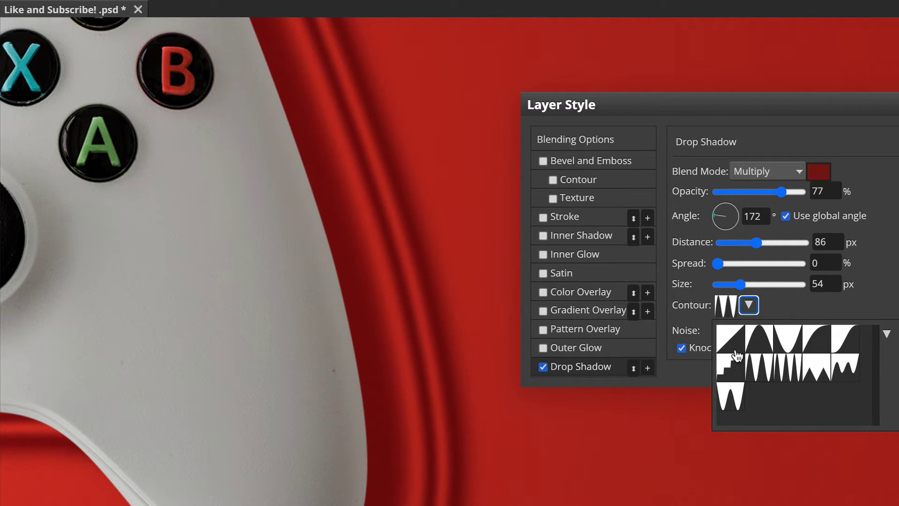
click(736, 344)
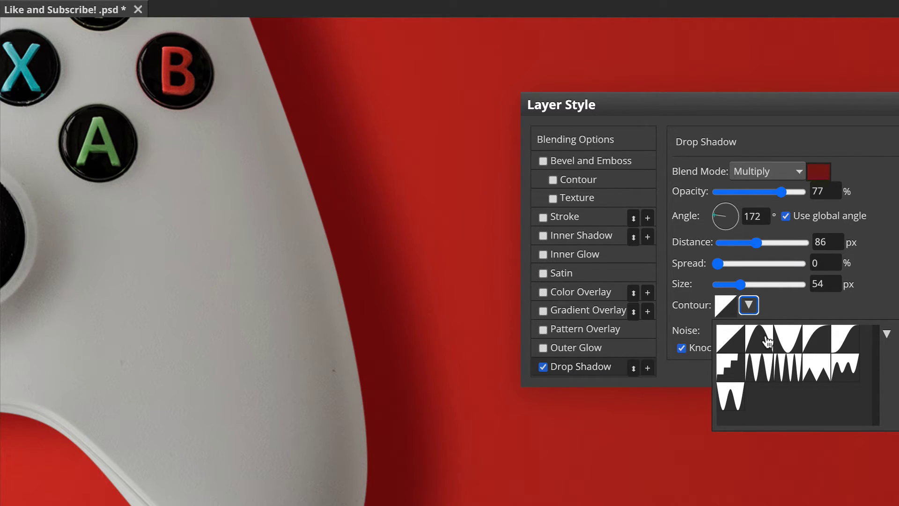
click(783, 307)
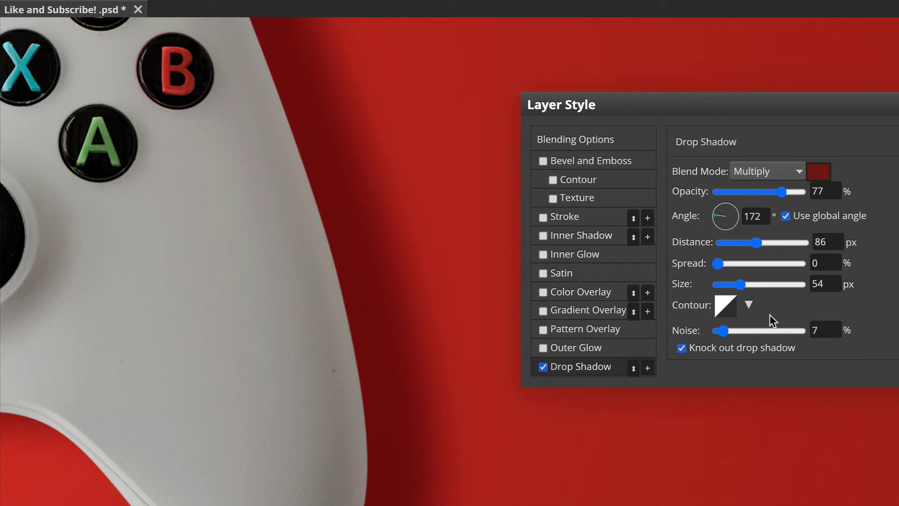
click(731, 310)
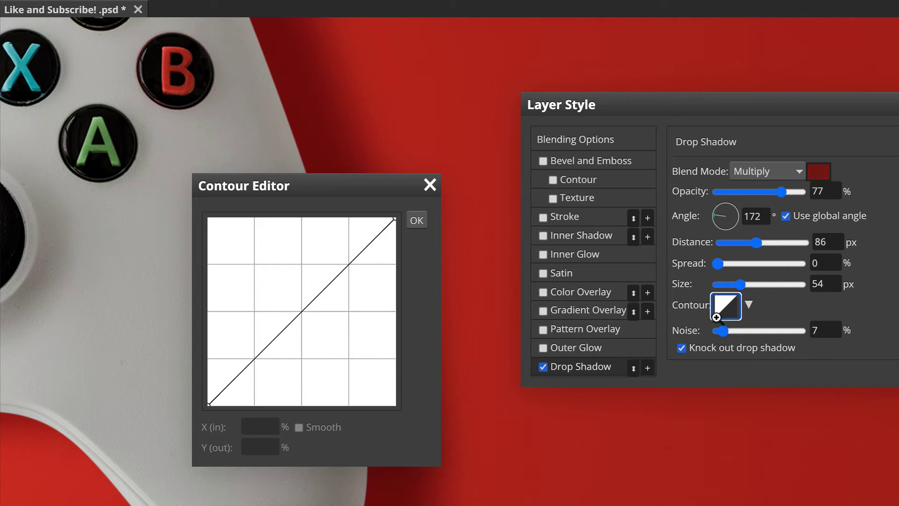
Add contour points near 24/26, 50 and 79/72, bending the curve into a gentle S.
drag(311, 181, 596, 146)
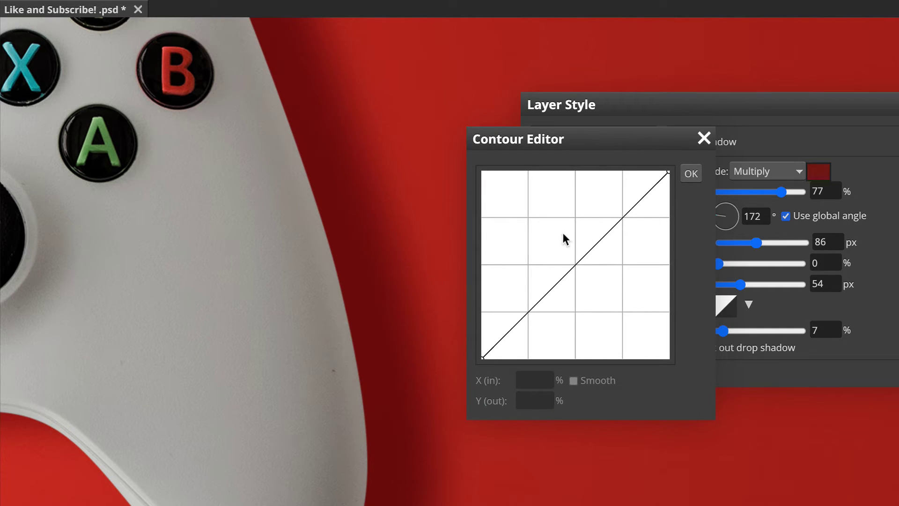
click(575, 265)
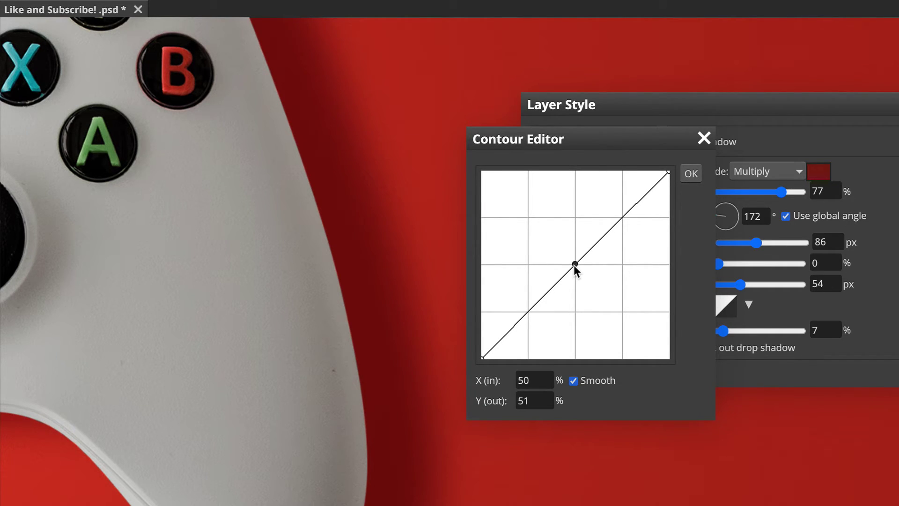
mouse_move(574, 264)
mouse_down()
mouse_move(555, 219)
mouse_move(580, 258)
mouse_up()
mouse_move(584, 266)
mouse_down()
mouse_move(604, 303)
mouse_move(576, 263)
mouse_up()
click(622, 217)
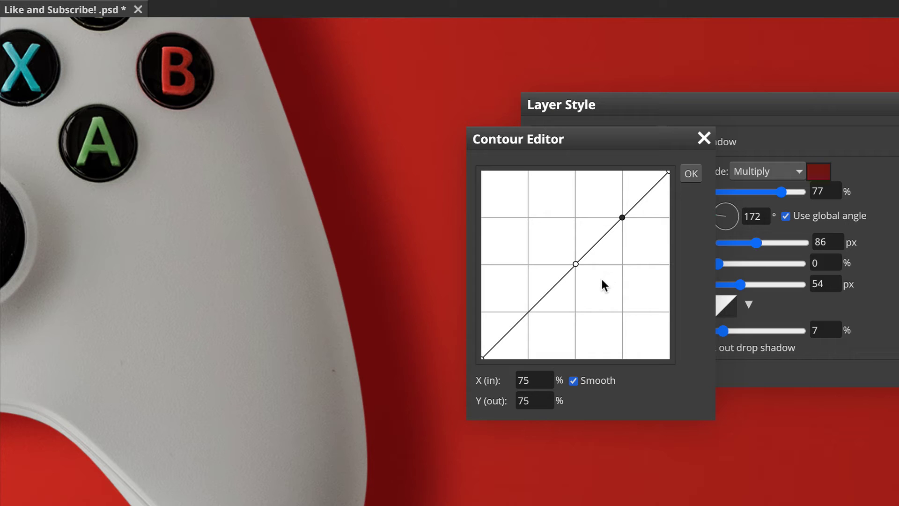
click(526, 311)
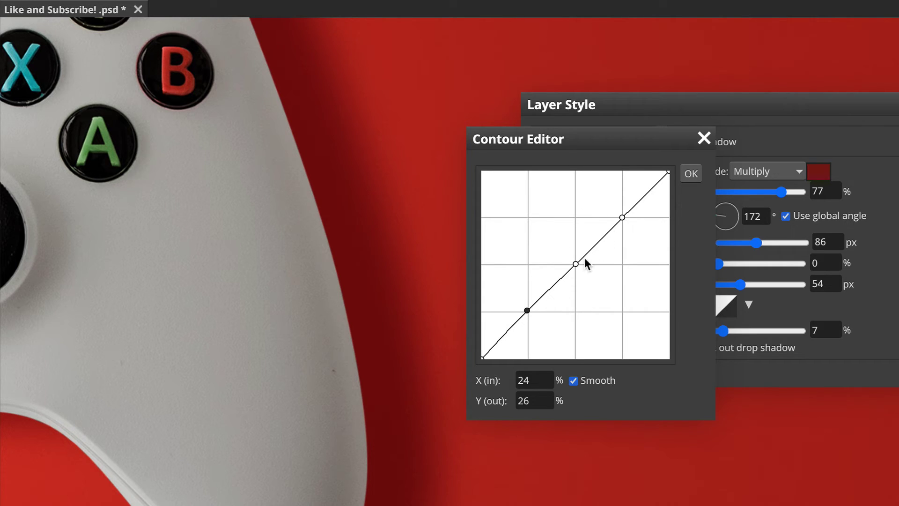
mouse_move(622, 216)
mouse_down()
mouse_move(616, 208)
mouse_move(630, 229)
mouse_move(629, 222)
mouse_up()
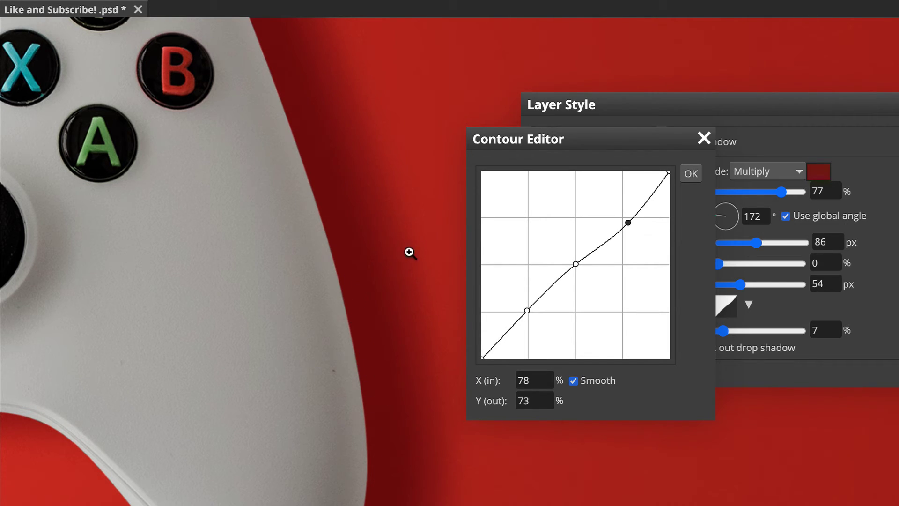
drag(628, 221, 631, 224)
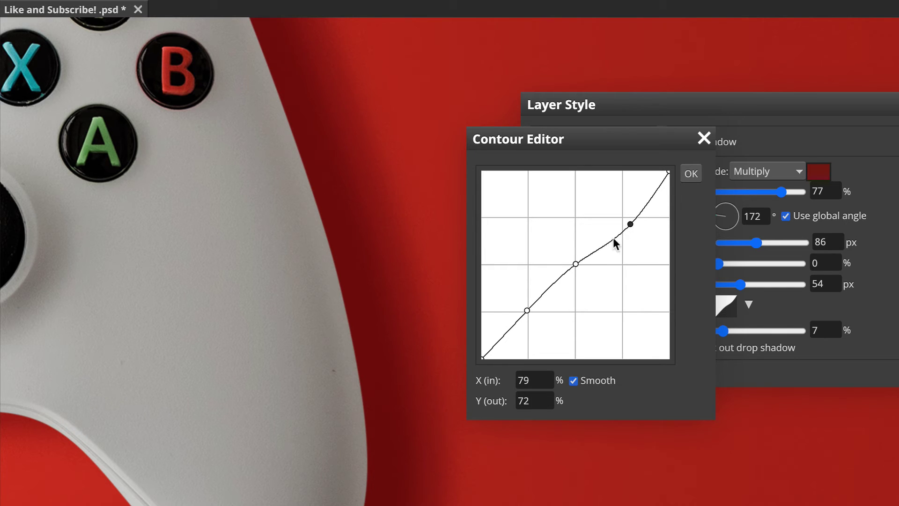
Zoom around the controller to inspect the reshaped shadow, then accept the contour.
click(424, 296)
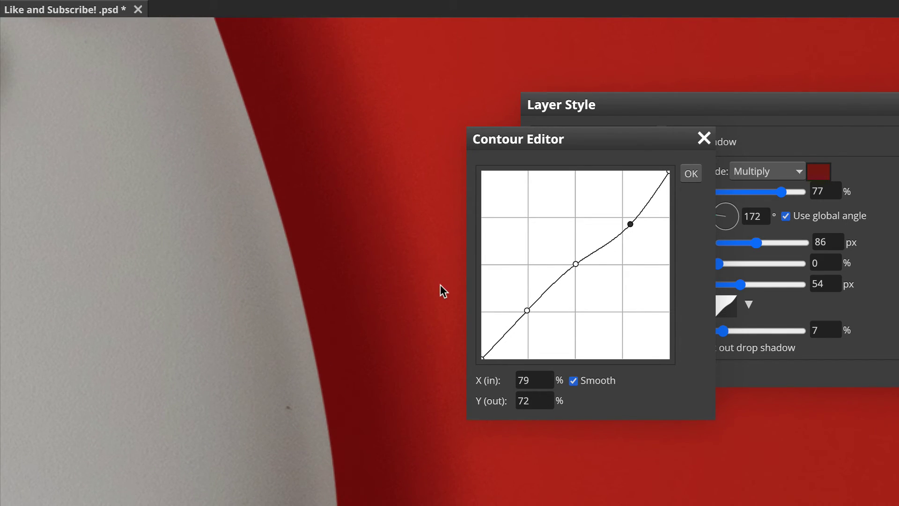
alt+click(442, 291)
alt+click(441, 287)
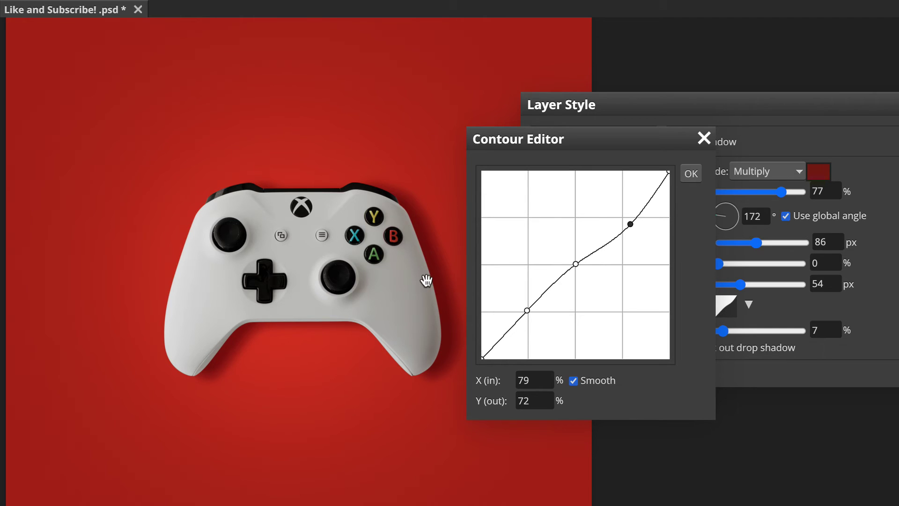
drag(426, 280, 349, 267)
click(362, 282)
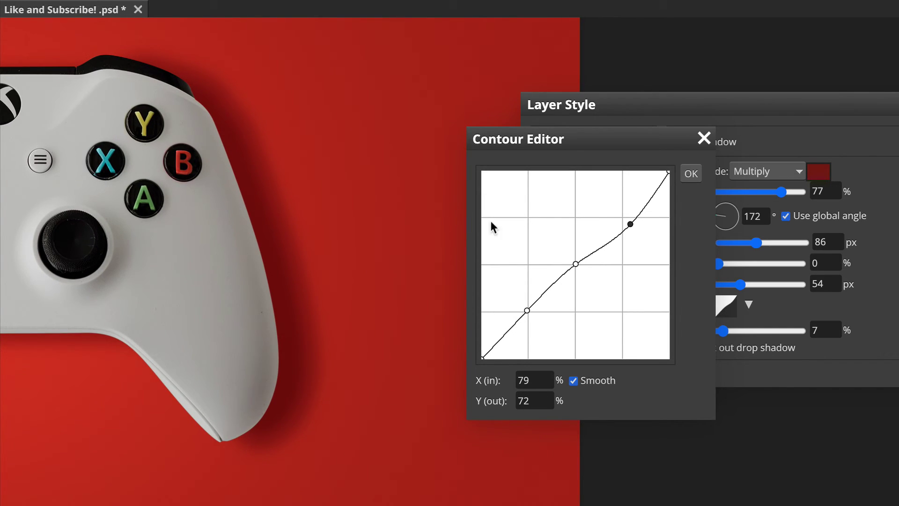
click(693, 175)
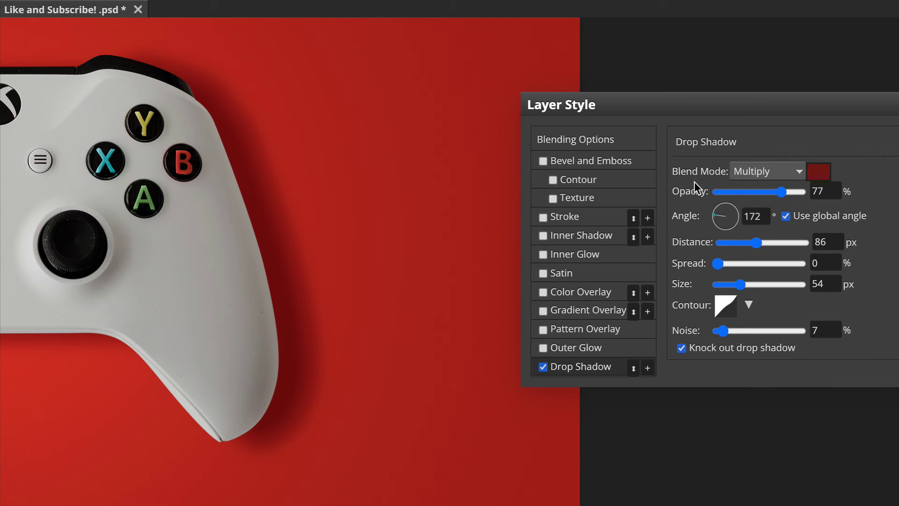
Check the drop shadow's contour presets and the custom curve in the Contour Editor, leaving it unchanged.
click(748, 307)
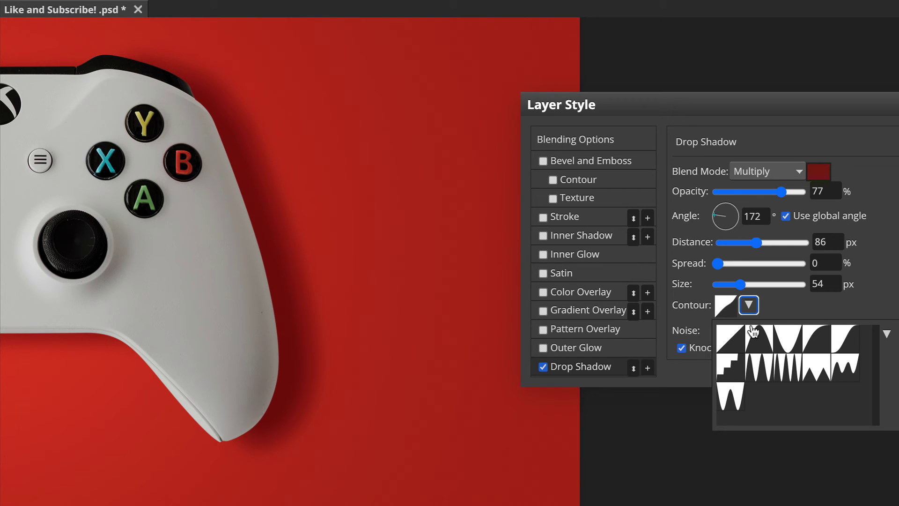
click(781, 304)
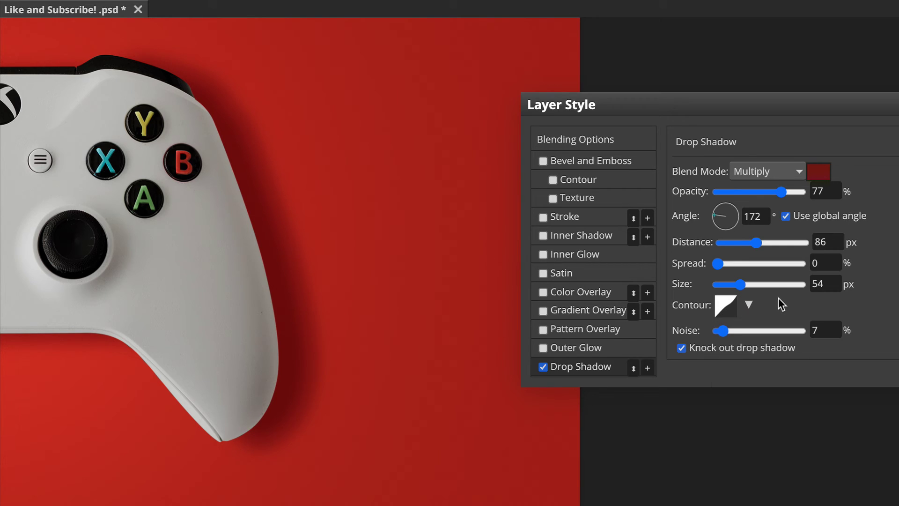
click(731, 307)
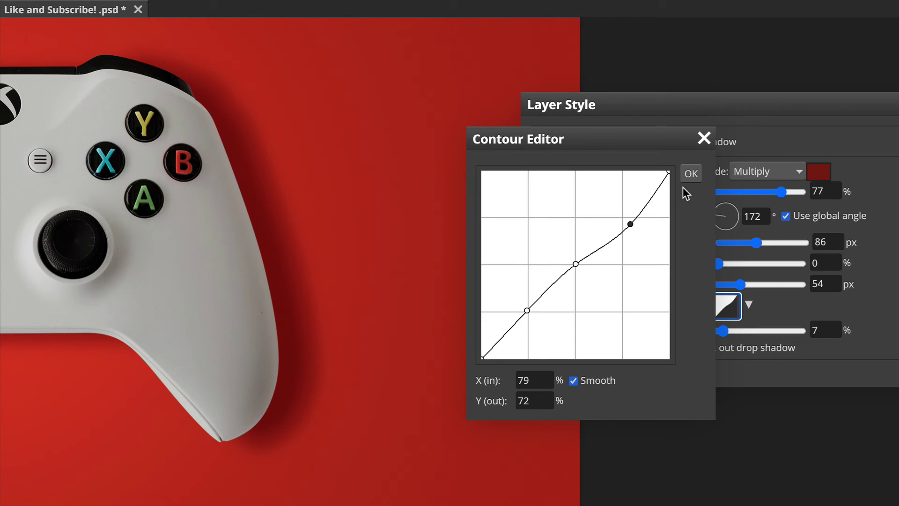
click(689, 173)
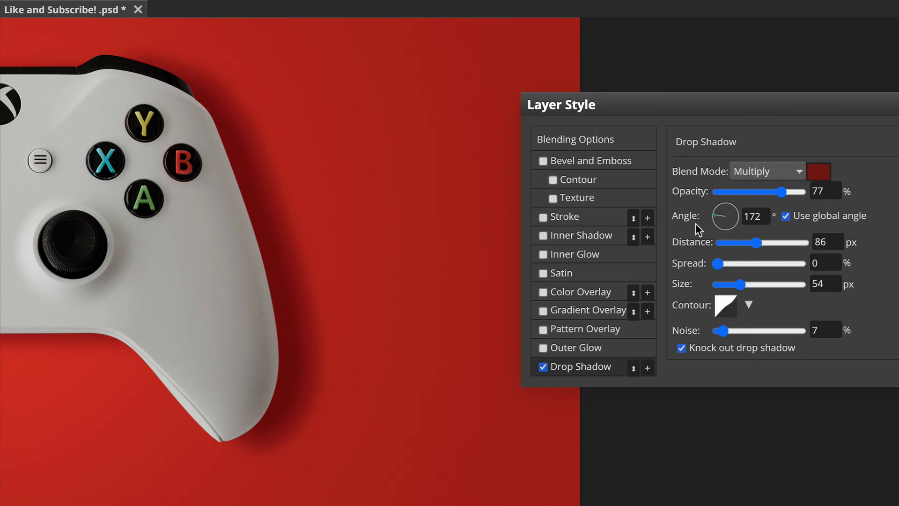
Browse the contour presets again, recheck the curve, and select the Linear contour preset.
click(749, 305)
click(734, 306)
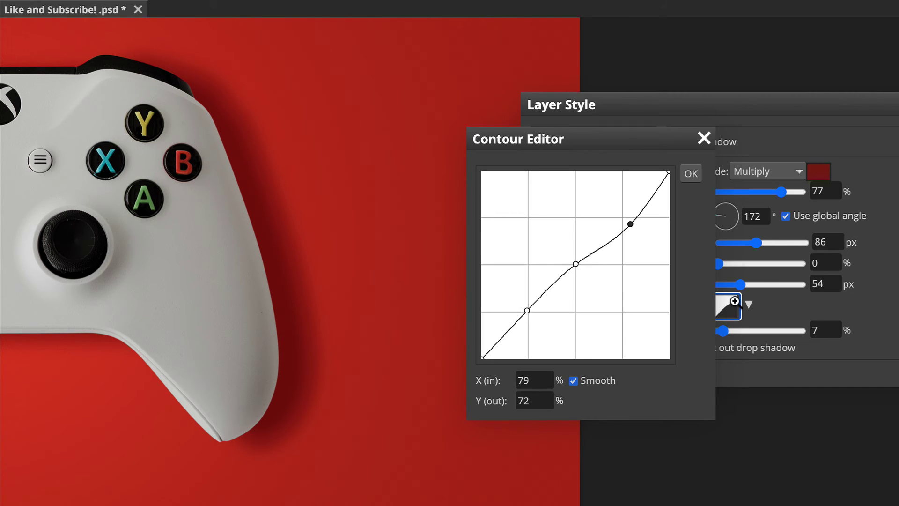
click(684, 176)
click(748, 304)
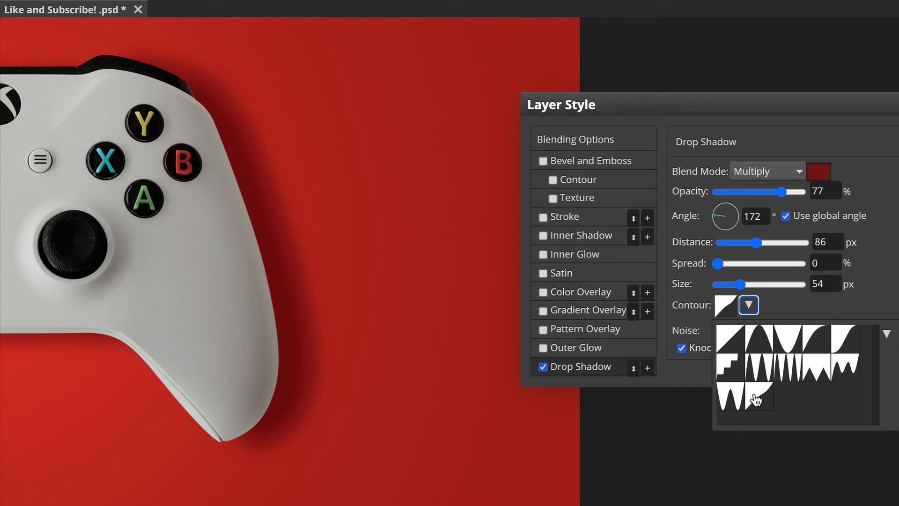
click(739, 347)
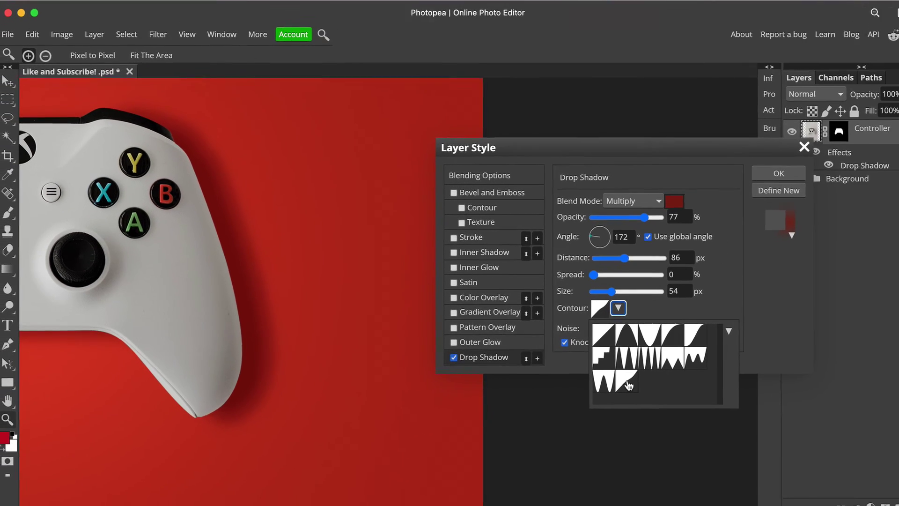
Confirm the Controller layer's drop shadow style, then fit the image and zoom out to the full canvas.
click(709, 284)
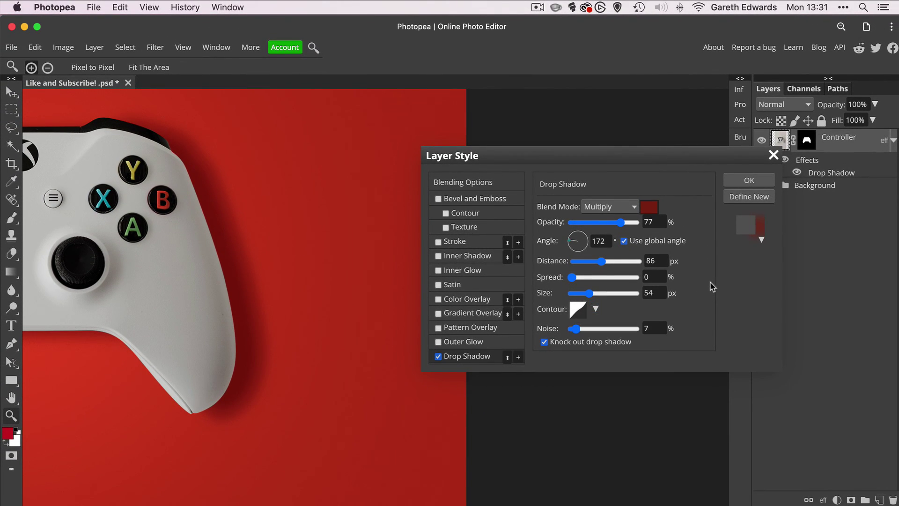
click(750, 181)
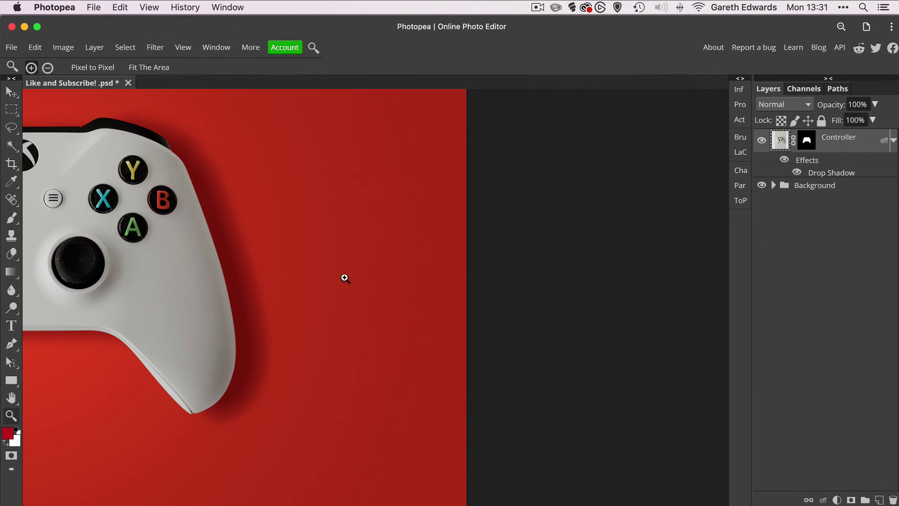
key(ctrl+0)
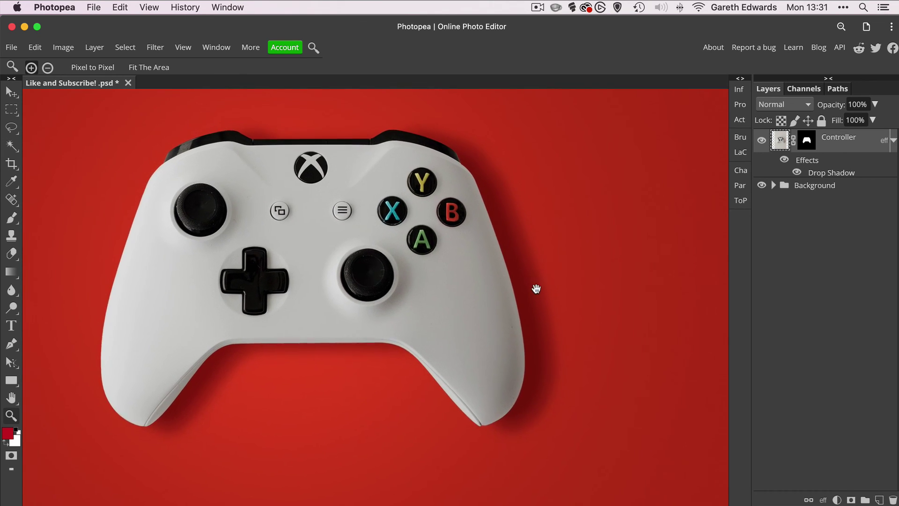
scroll(535, 289, left, 5)
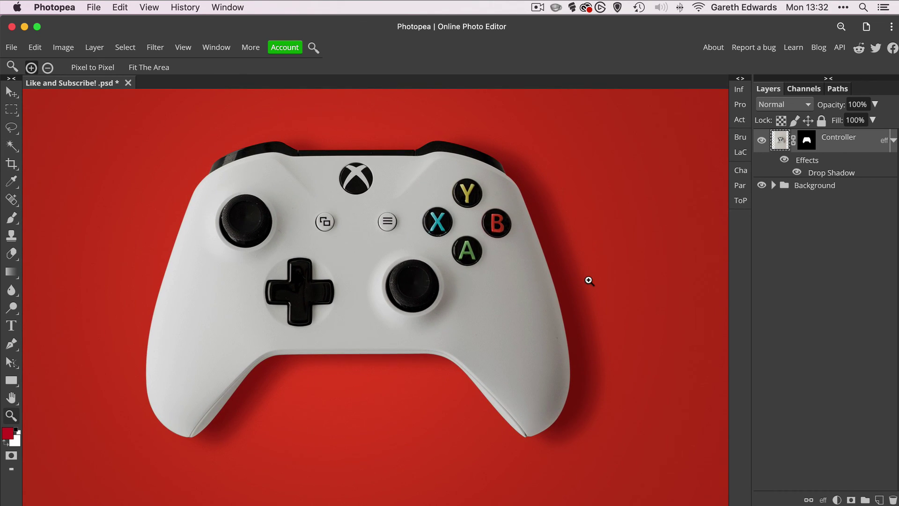
key(ctrl+minus)
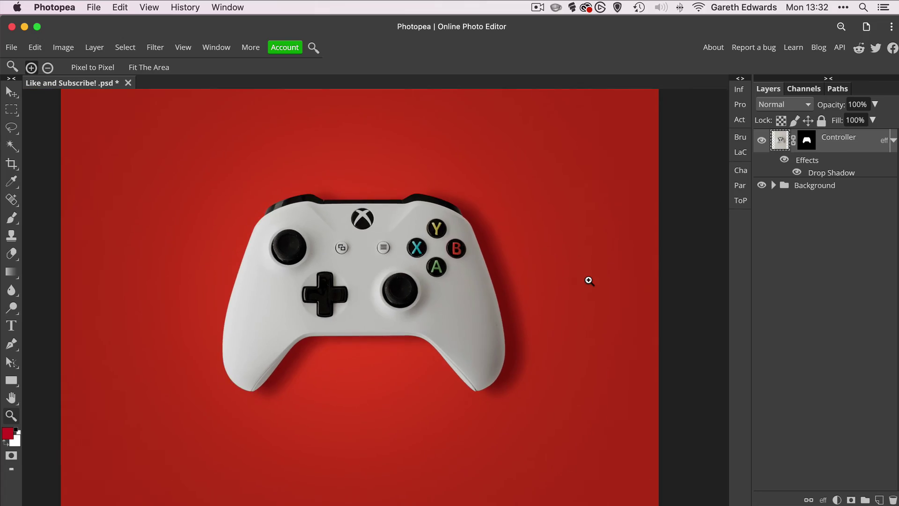